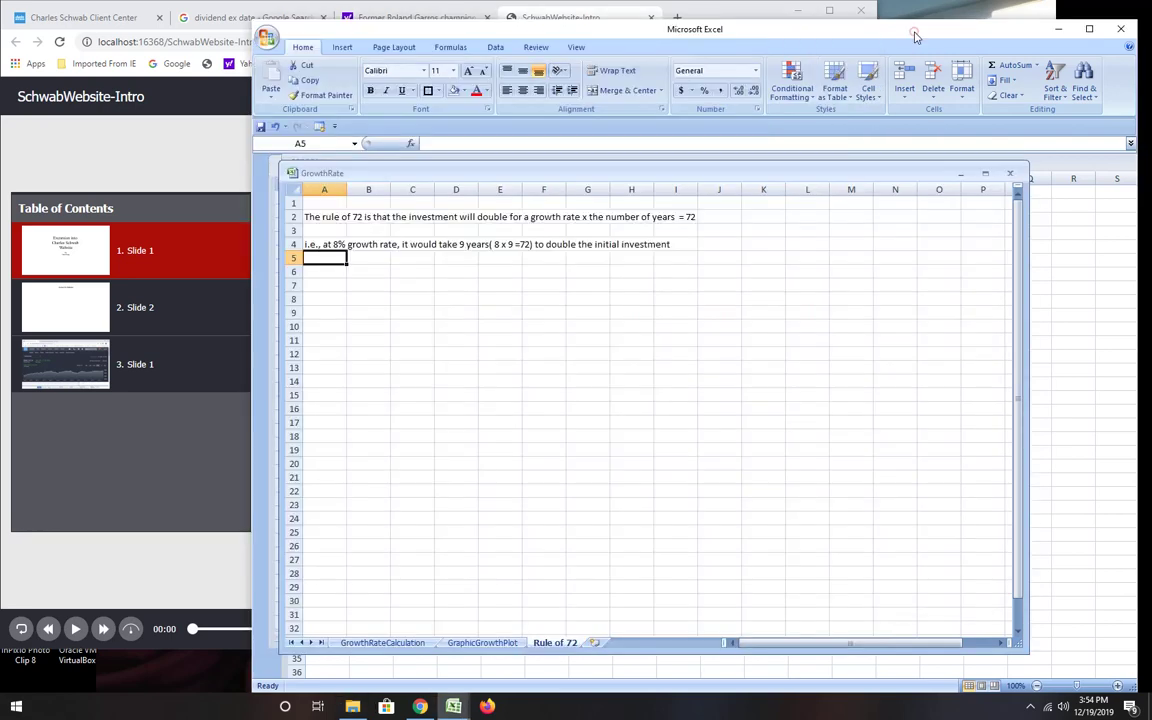
Show the GrowthRateCalculation sheet and widen the Excel and workbook windows until the table's Double column fits.
{"action": "left_click", "coordinate": [914, 34]}
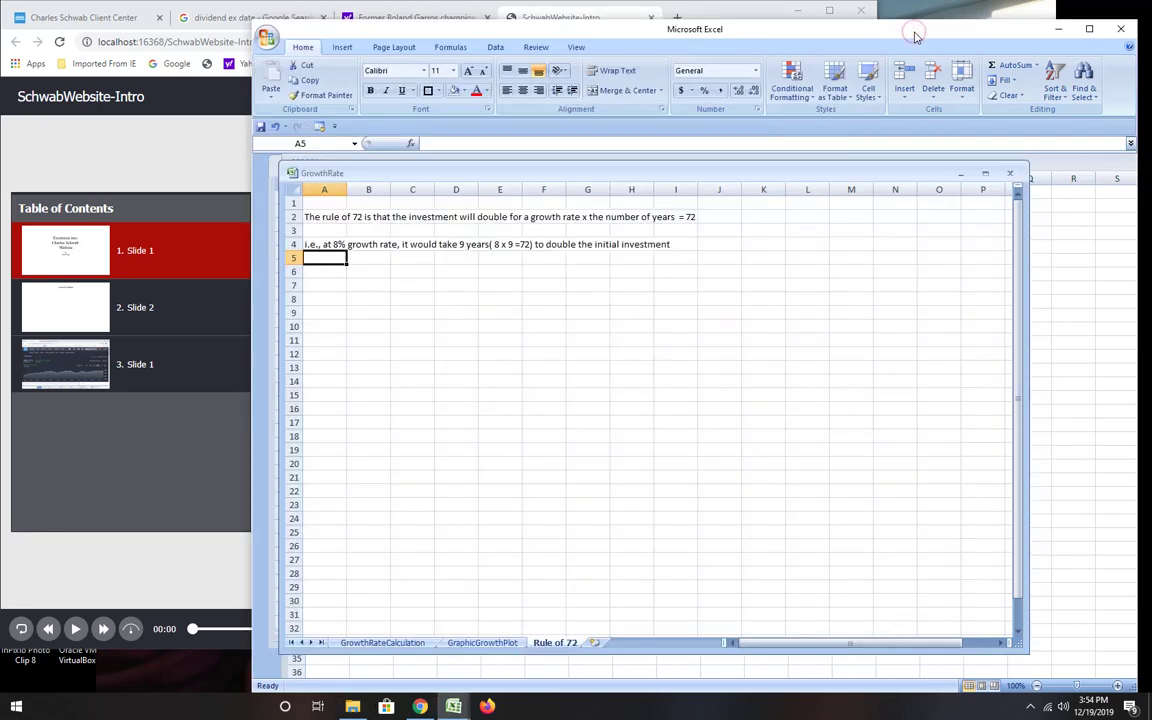
{"action": "left_click", "coordinate": [388, 644]}
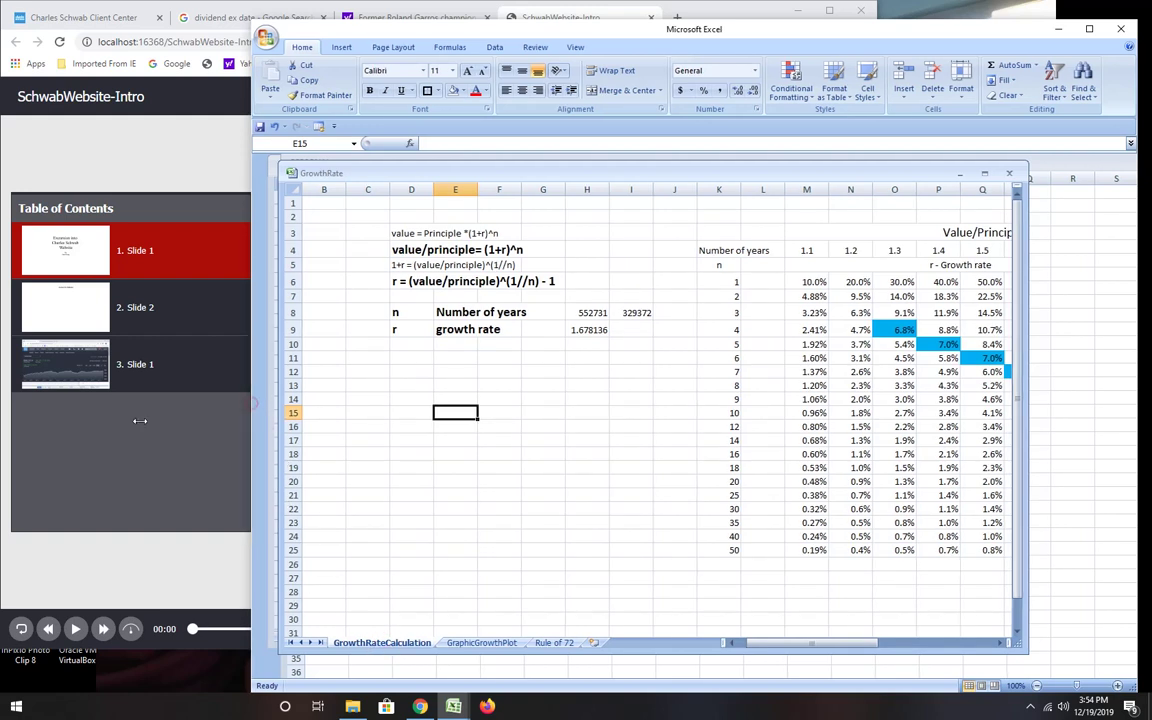
{"action": "left_click_drag", "start_coordinate": [252, 403], "coordinate": [88, 432]}
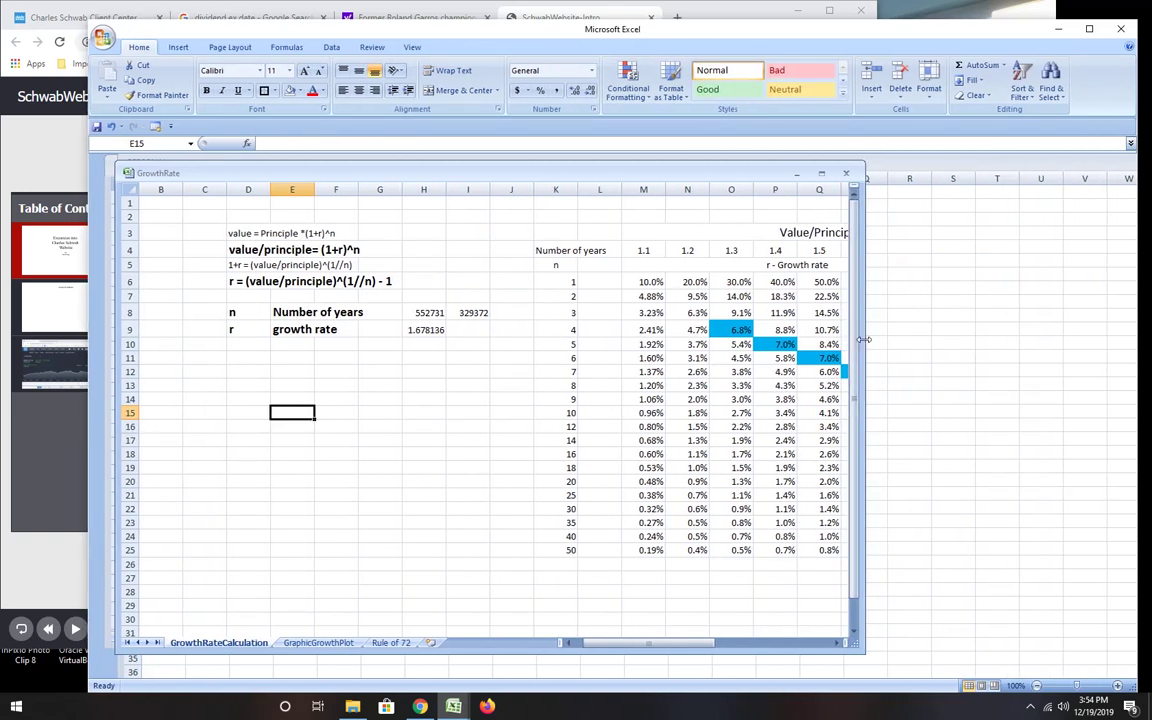
{"action": "left_click_drag", "start_coordinate": [863, 340], "coordinate": [1087, 378]}
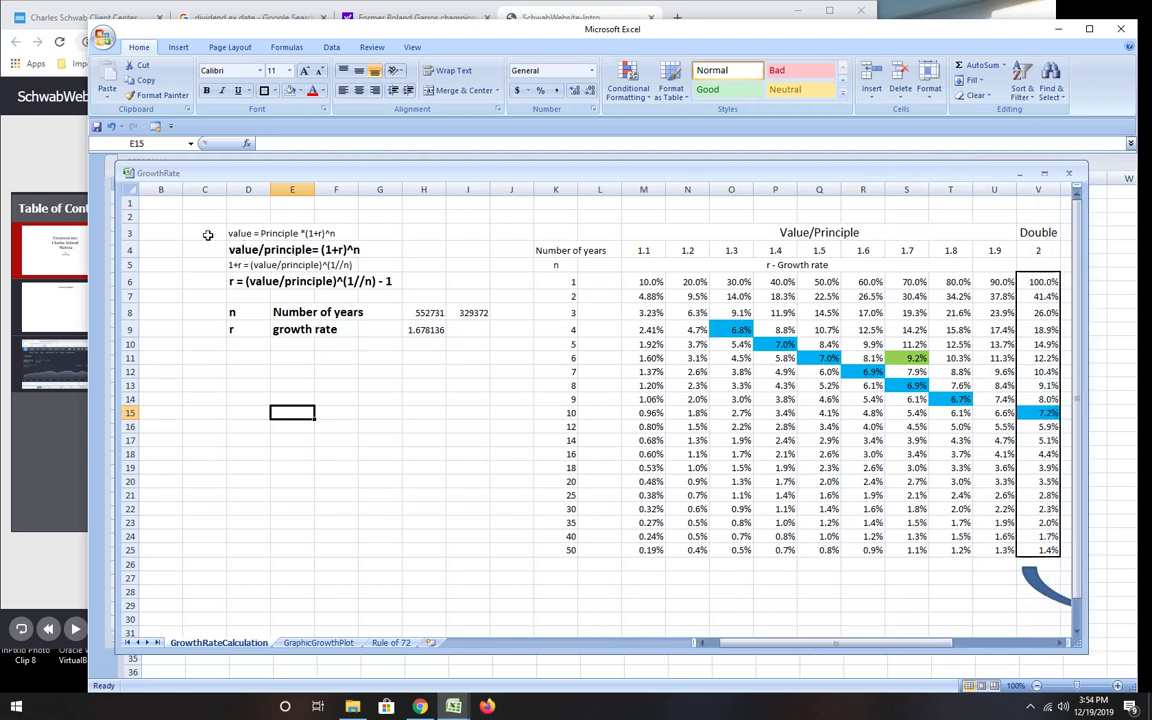
Examine the growth formulas in D3 to D6, from value = Principle *(1+r)^n to the one solved for r.
{"action": "left_click_drag", "start_coordinate": [248, 233], "coordinate": [382, 232]}
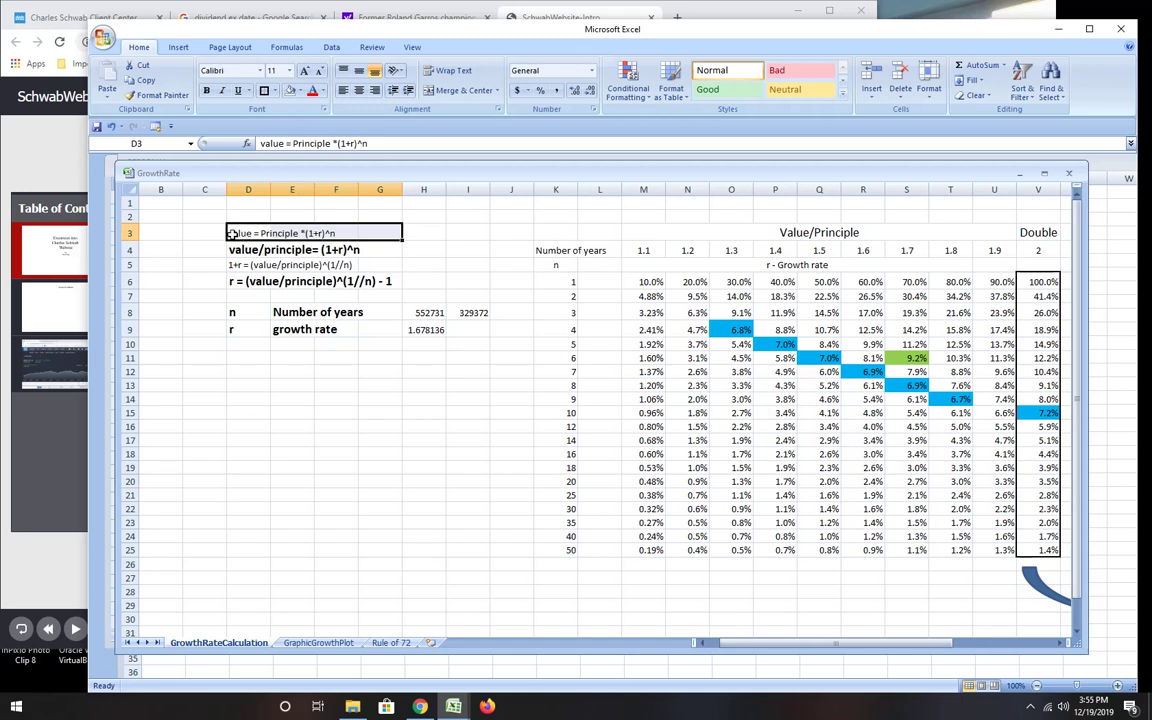
{"action": "left_click_drag", "start_coordinate": [232, 248], "coordinate": [390, 249]}
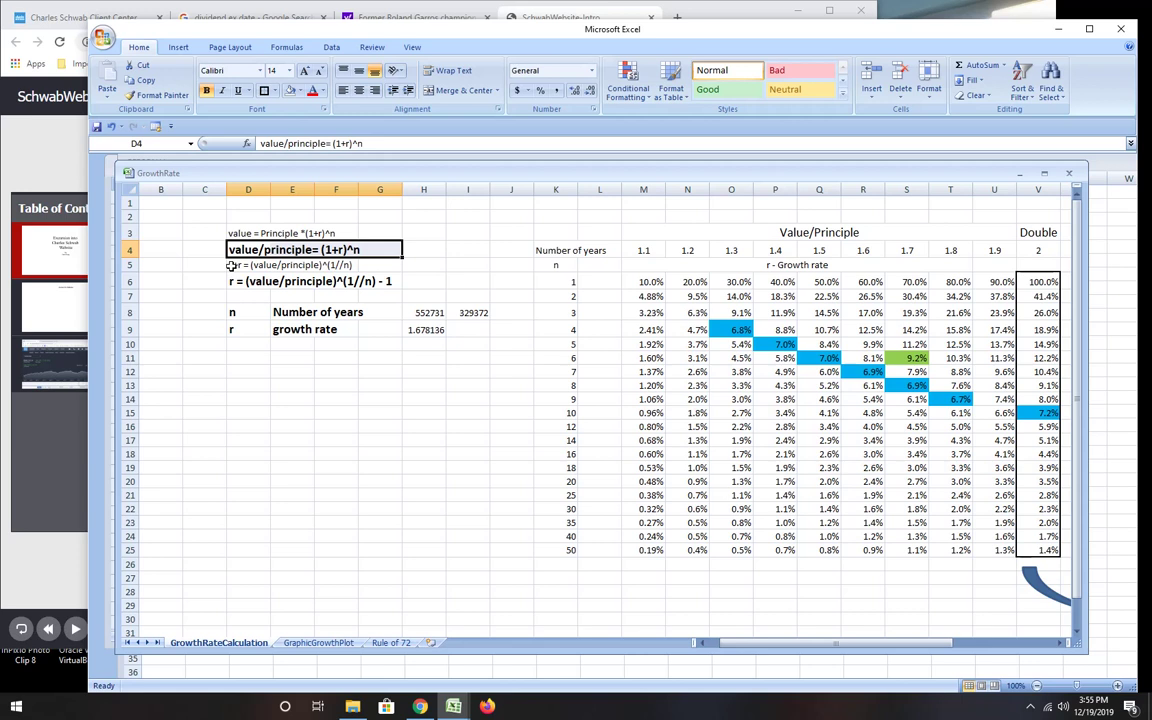
{"action": "left_click_drag", "start_coordinate": [231, 265], "coordinate": [362, 265]}
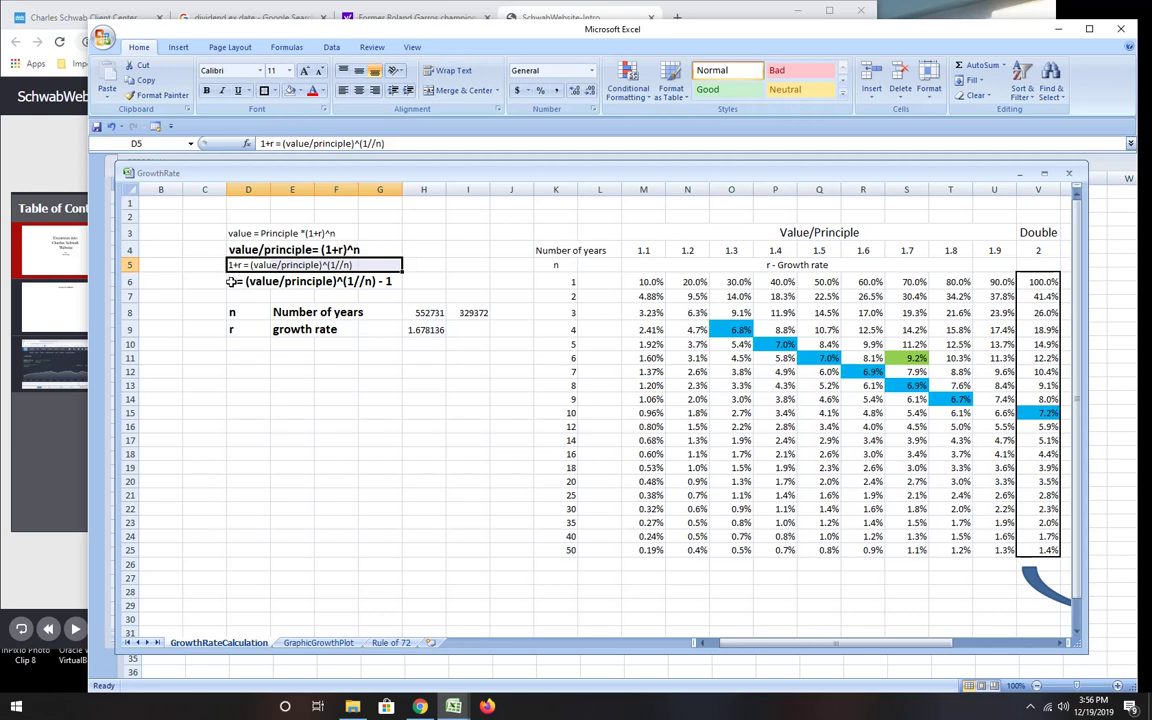
{"action": "left_click_drag", "start_coordinate": [229, 282], "coordinate": [413, 285]}
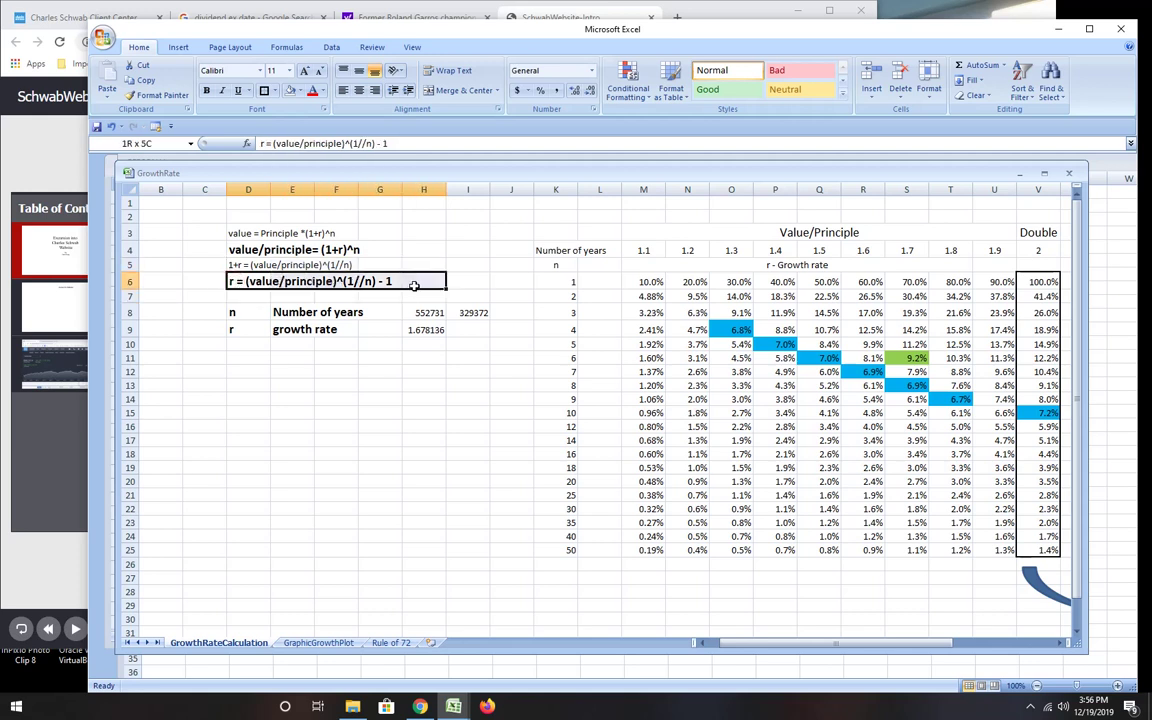
{"action": "left_click_drag", "start_coordinate": [413, 285], "coordinate": [410, 283]}
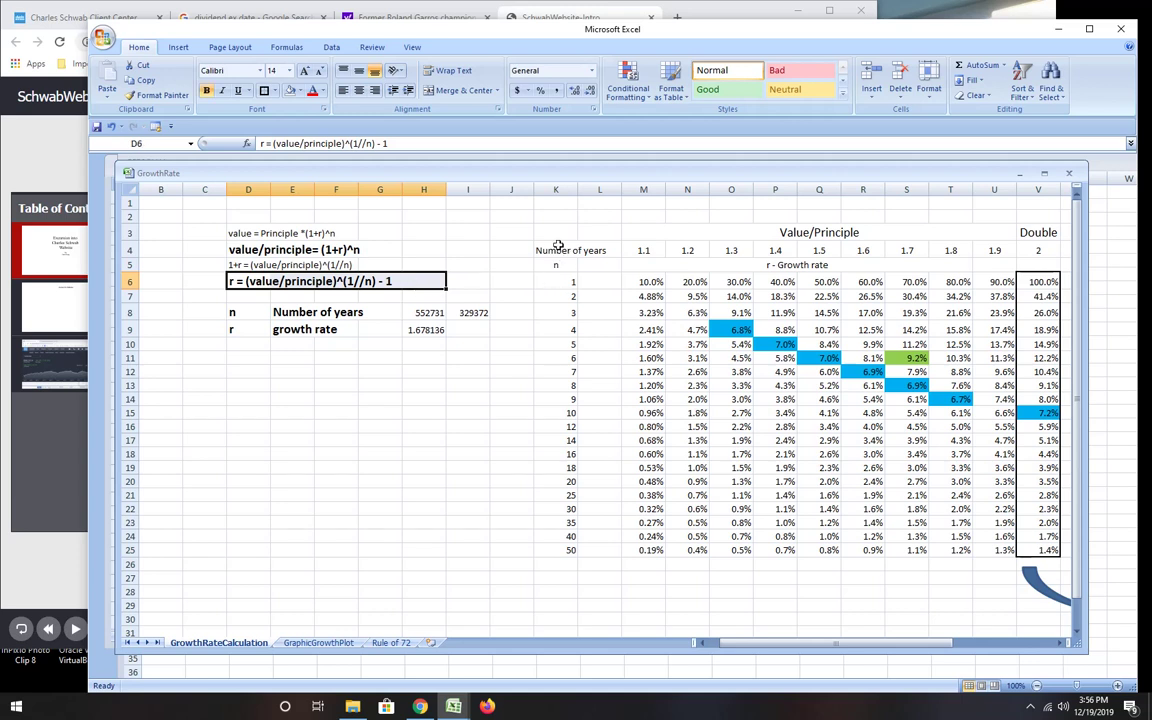
Examine the Number of years column, the Value/Principle heading and its formula in D4, and the growth-rate cells M5:U25.
{"action": "left_click", "coordinate": [556, 189]}
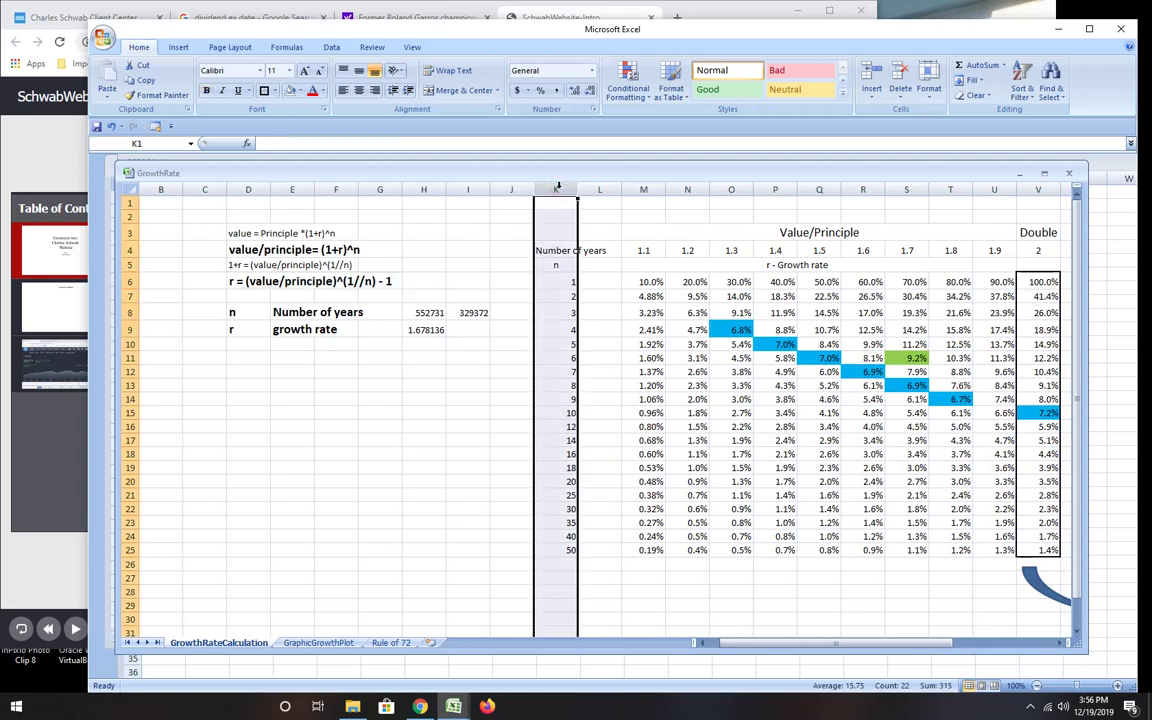
{"action": "left_click", "coordinate": [664, 235]}
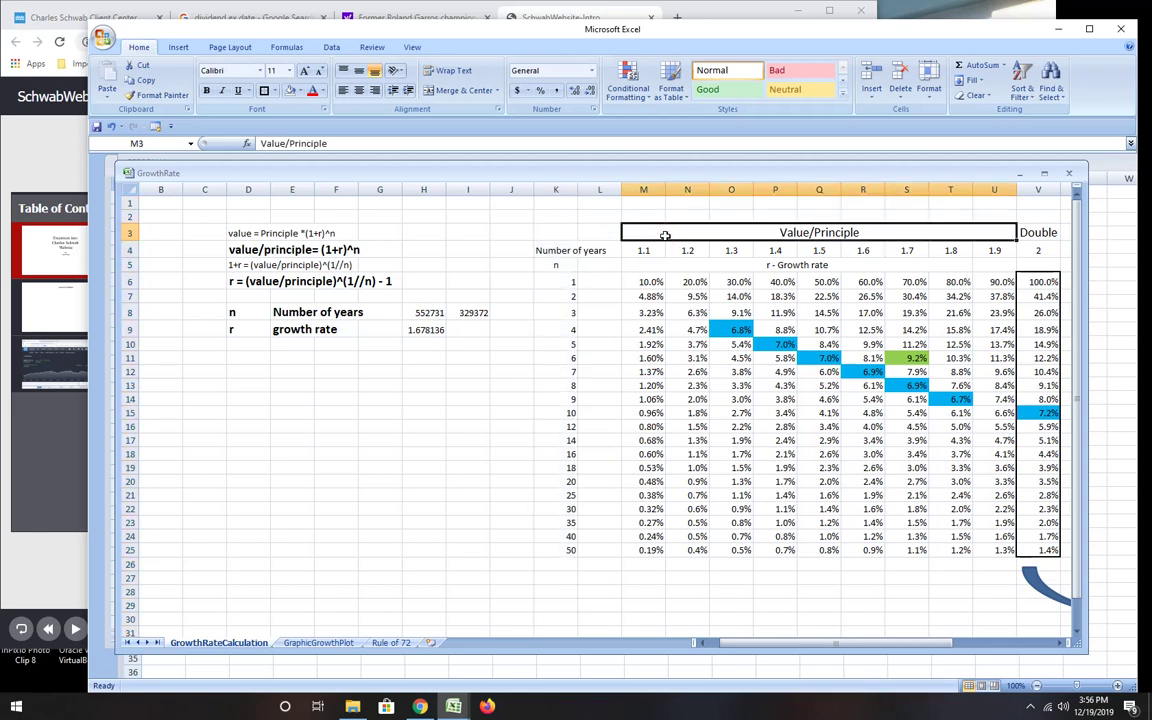
{"action": "left_click", "coordinate": [232, 251]}
{"action": "left_click_drag", "start_coordinate": [232, 251], "coordinate": [372, 249]}
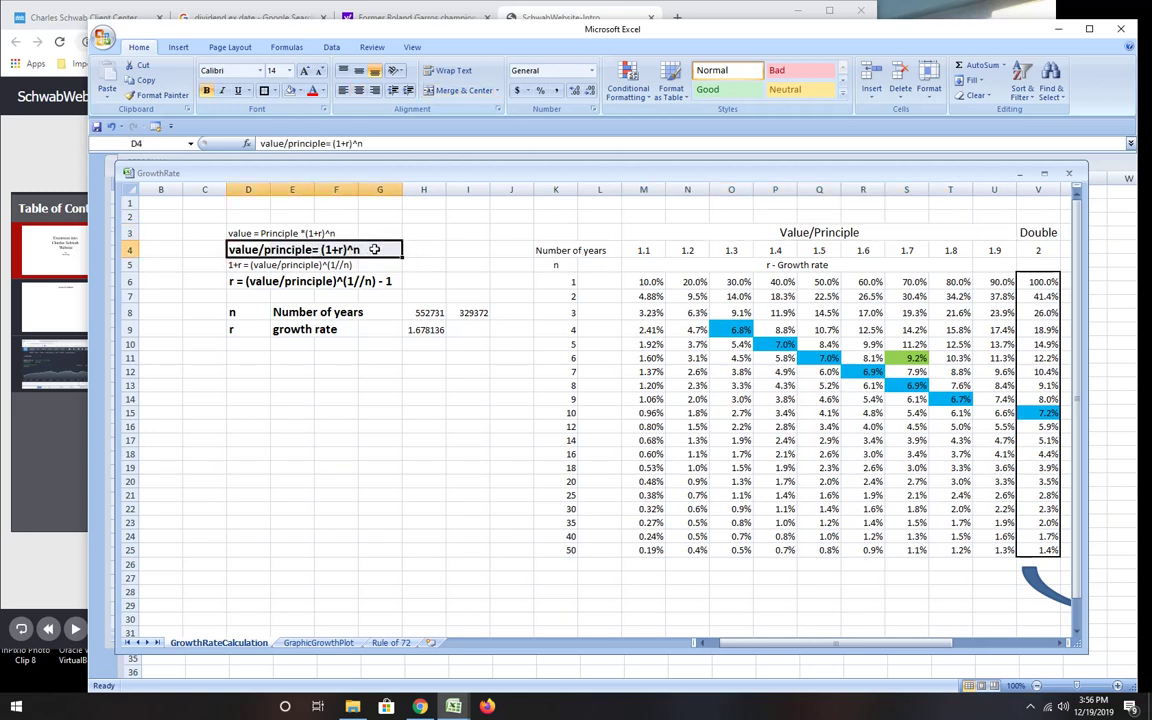
{"action": "left_click", "coordinate": [651, 282]}
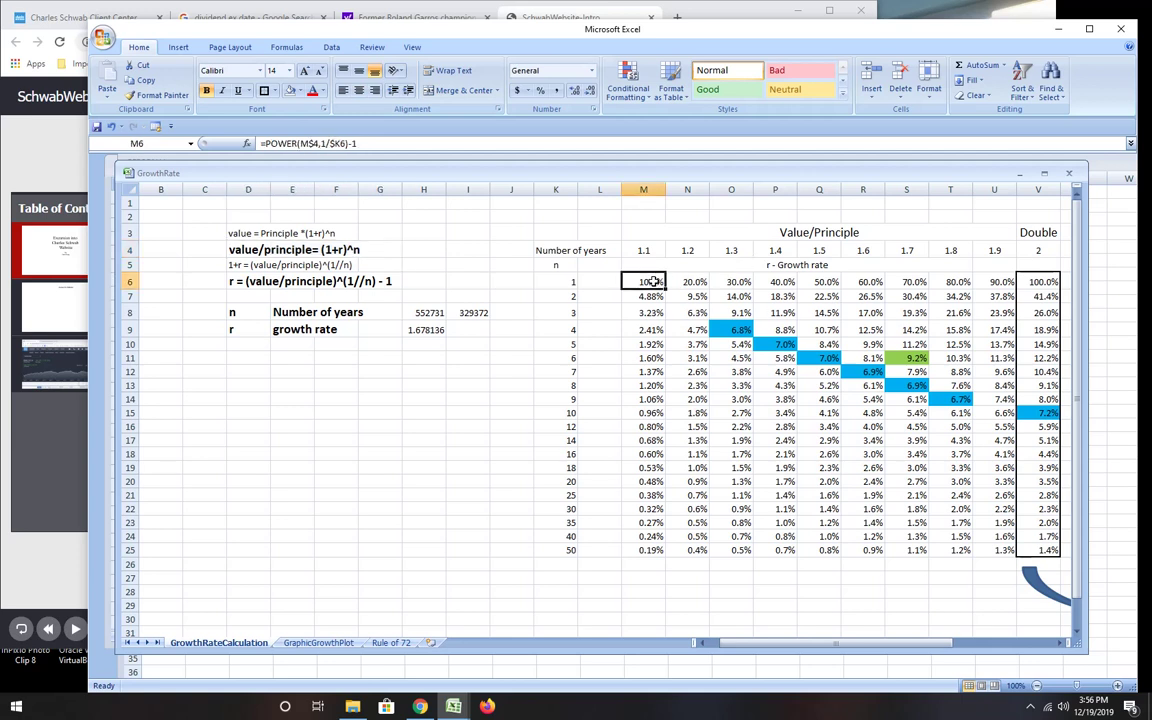
{"action": "left_click_drag", "start_coordinate": [645, 266], "coordinate": [991, 548]}
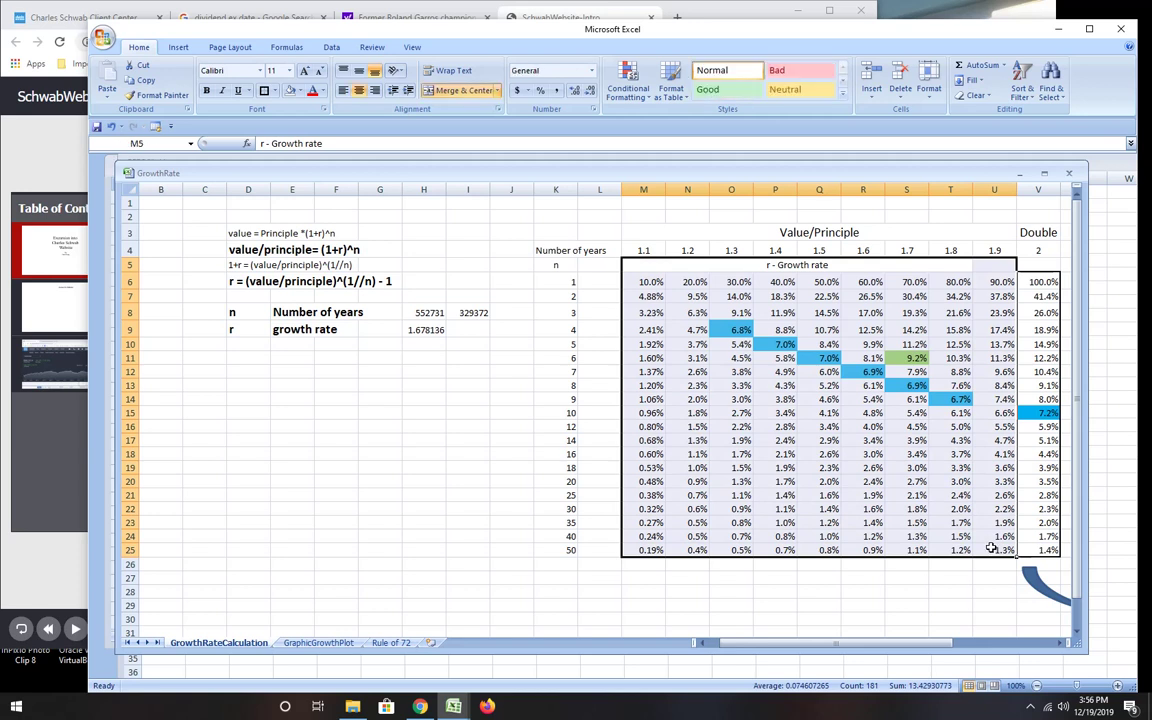
Inspect the 1.8 and 2 ratio headings and read the one-year row across to the Double column.
{"action": "left_click", "coordinate": [950, 250]}
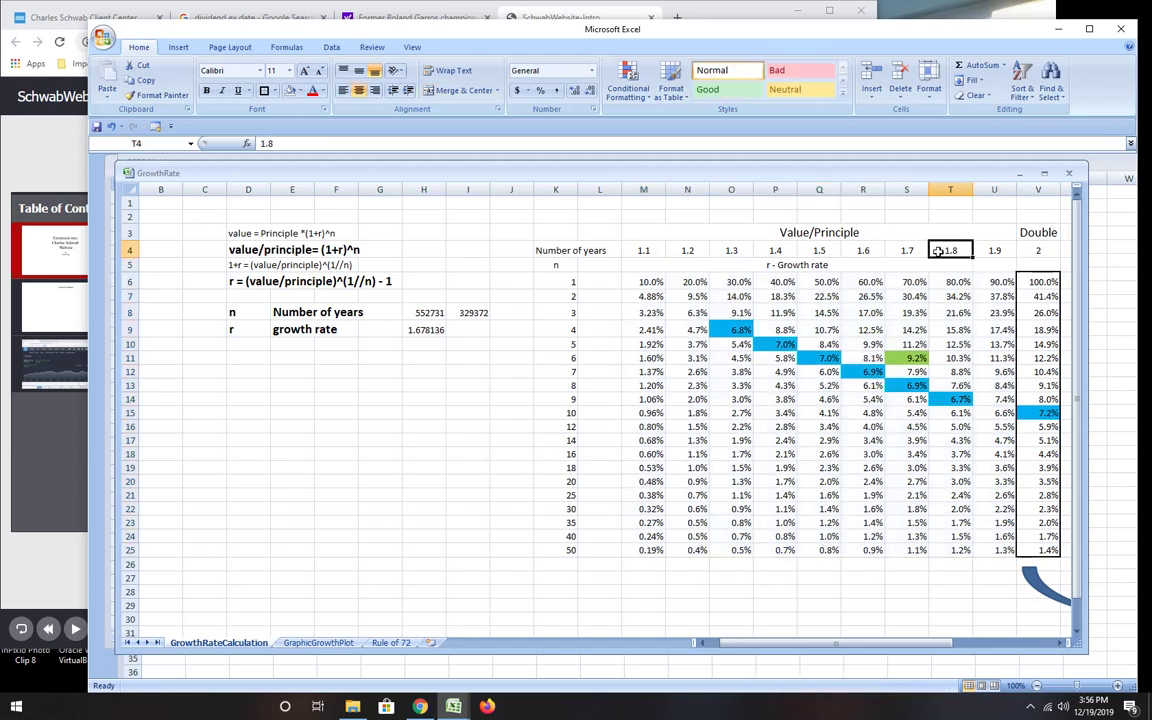
{"action": "left_click", "coordinate": [1042, 251]}
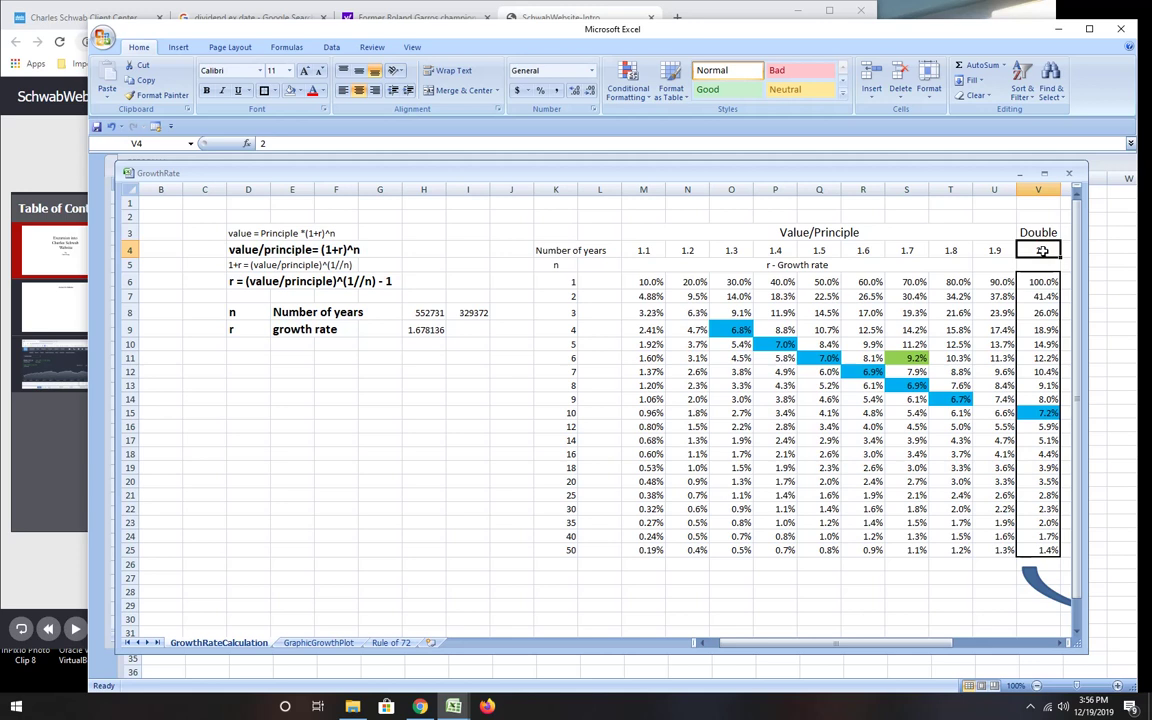
{"action": "left_click", "coordinate": [558, 284]}
{"action": "left_click_drag", "start_coordinate": [558, 284], "coordinate": [1041, 283]}
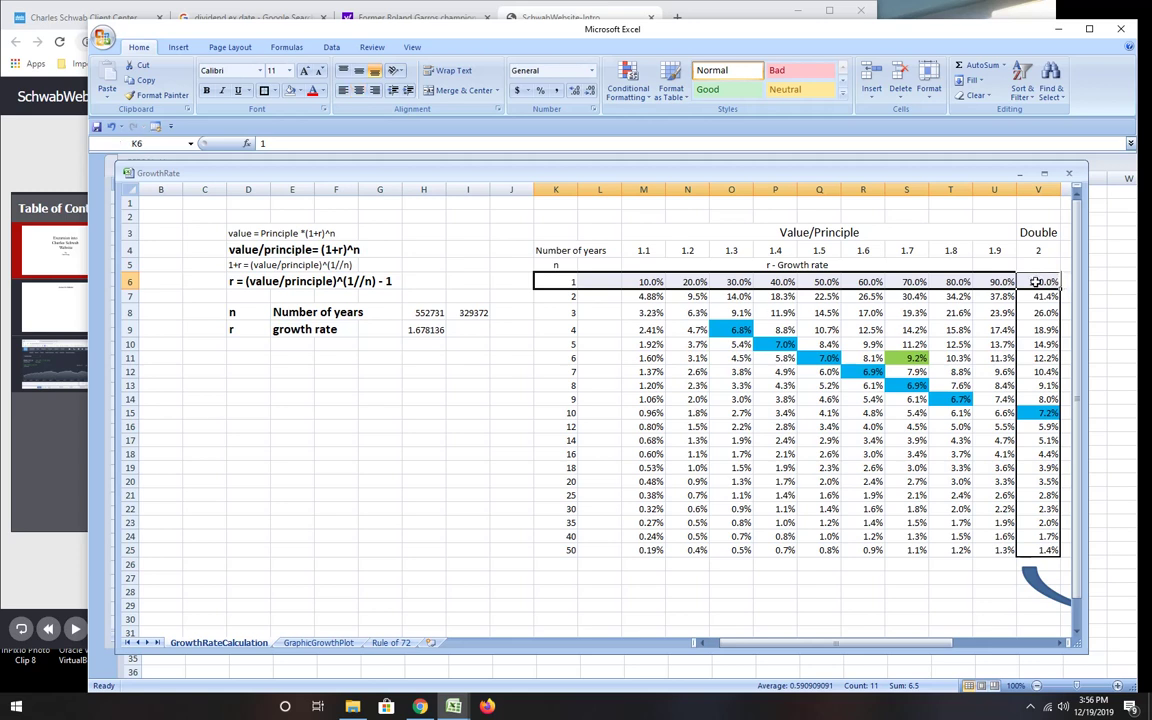
Read the Rule of 72 sheet, glance at GraphicGrowthPlot, and return to the GrowthRateCalculation sheet.
{"action": "left_click", "coordinate": [390, 643]}
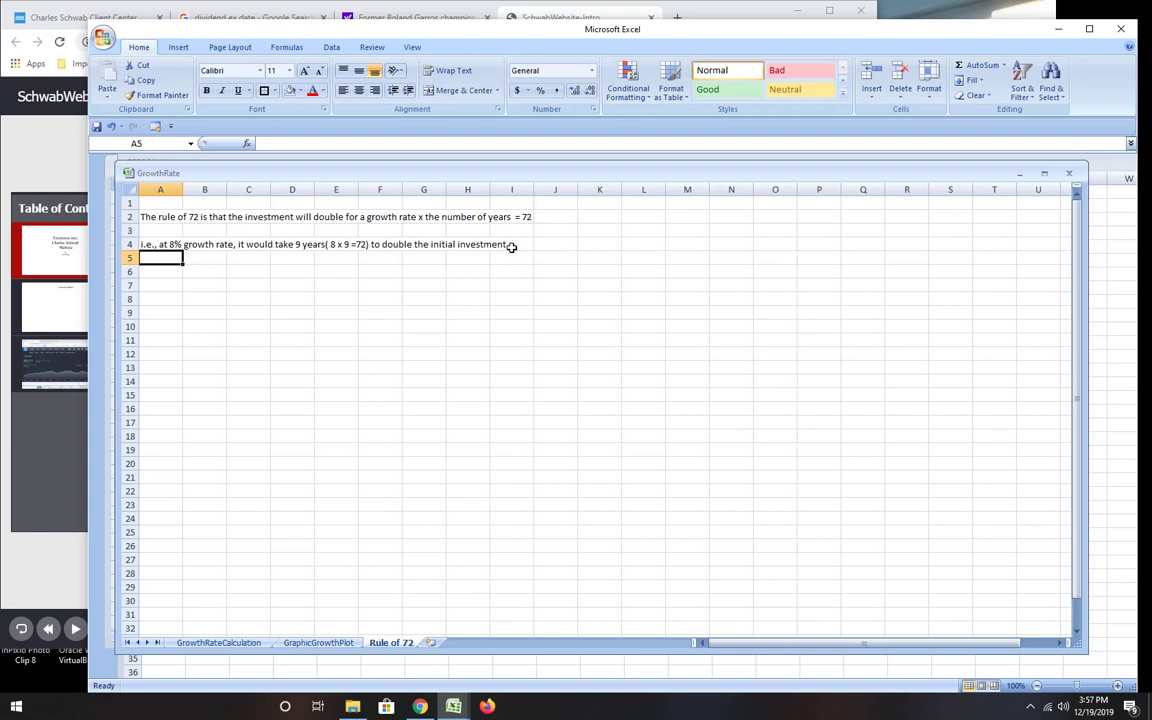
{"action": "left_click", "coordinate": [320, 643]}
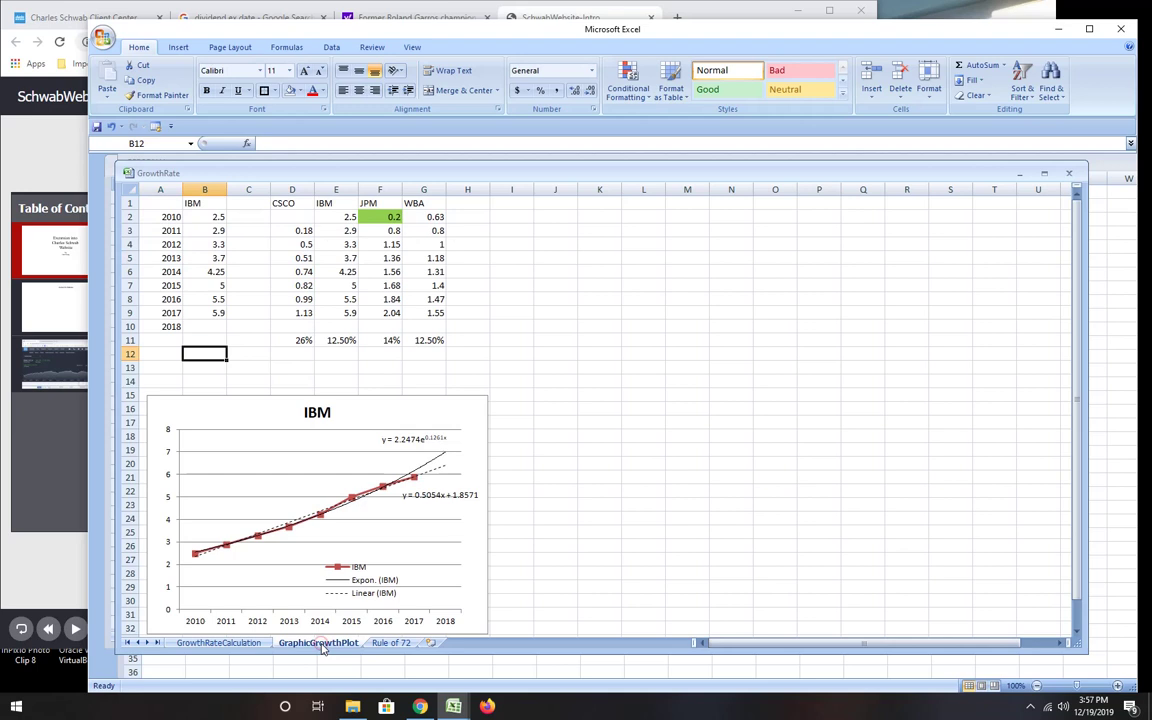
{"action": "left_click", "coordinate": [238, 644]}
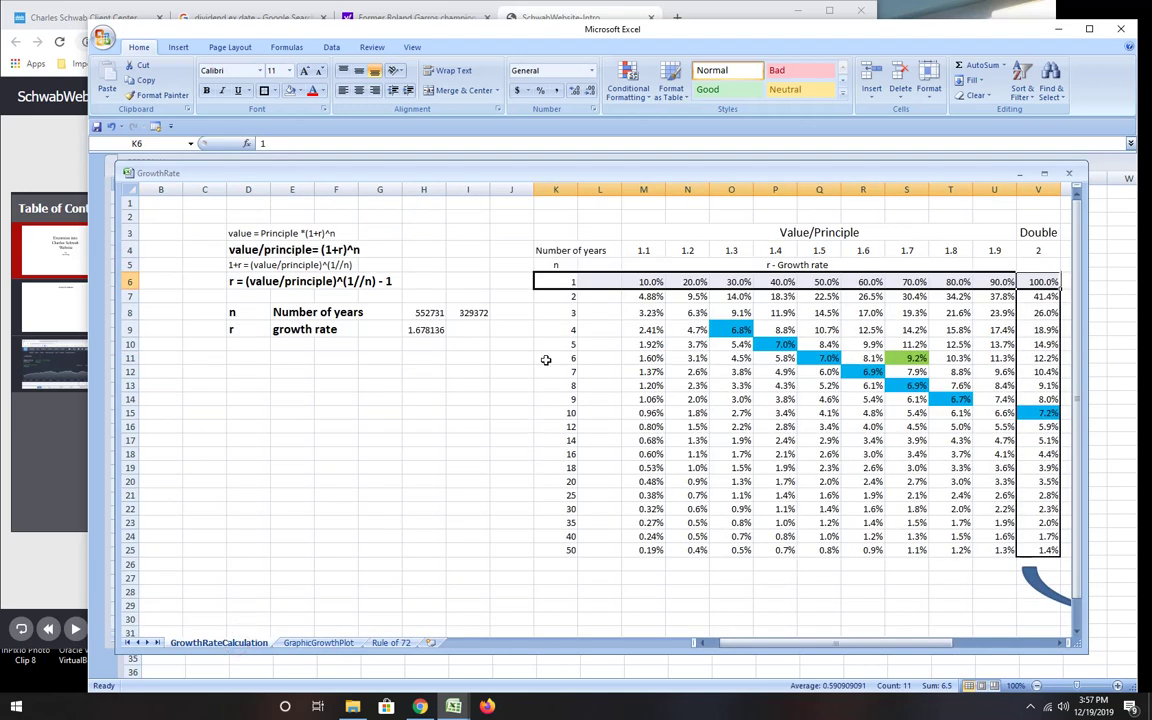
Read the nine-year and eight-year rows across to the growth rates in the Double column.
{"action": "left_click", "coordinate": [555, 398]}
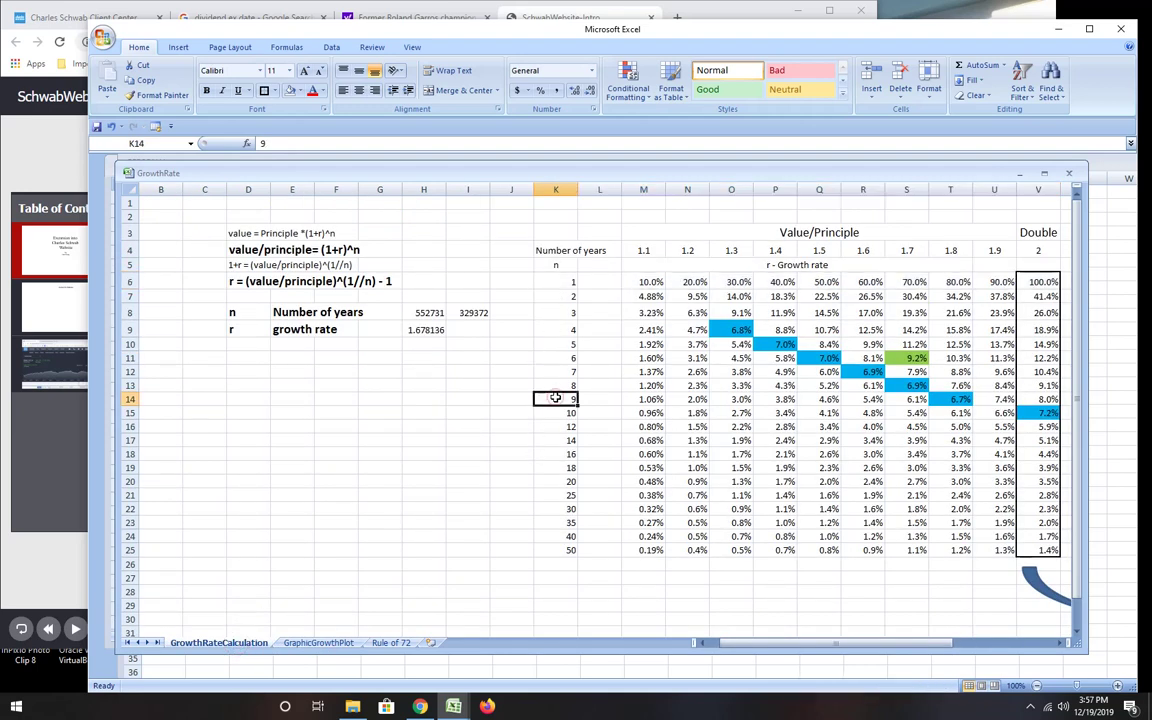
{"action": "left_click_drag", "start_coordinate": [558, 398], "coordinate": [1031, 399]}
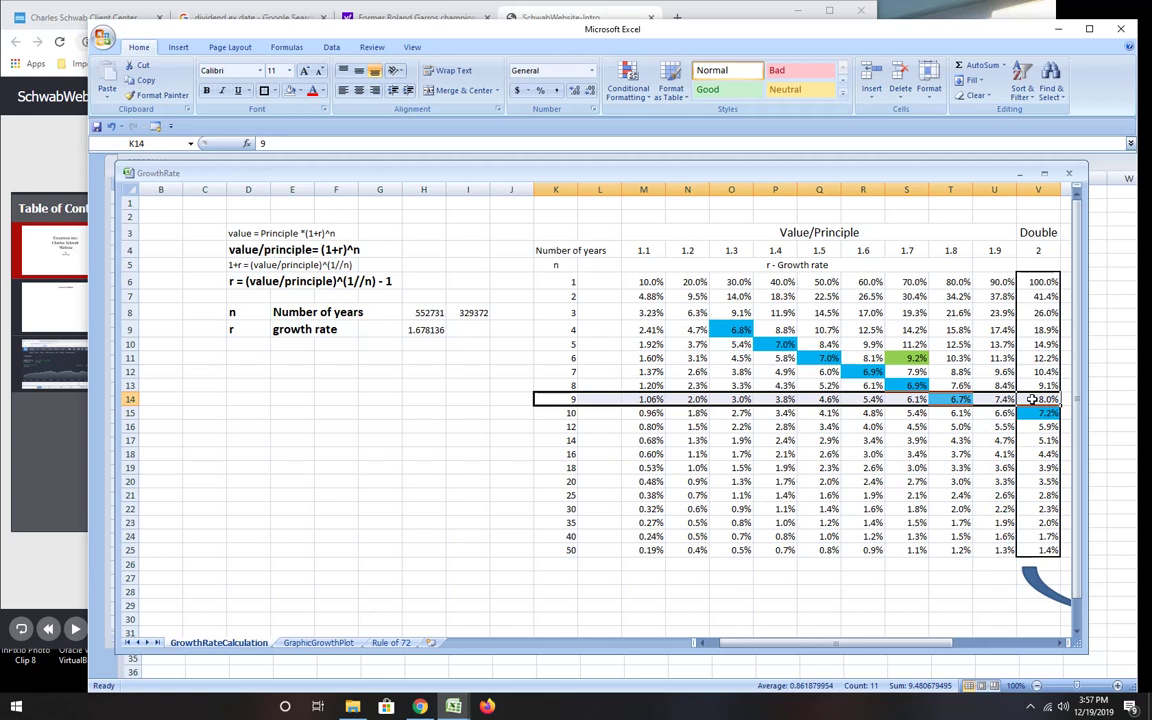
{"action": "left_click", "coordinate": [562, 386]}
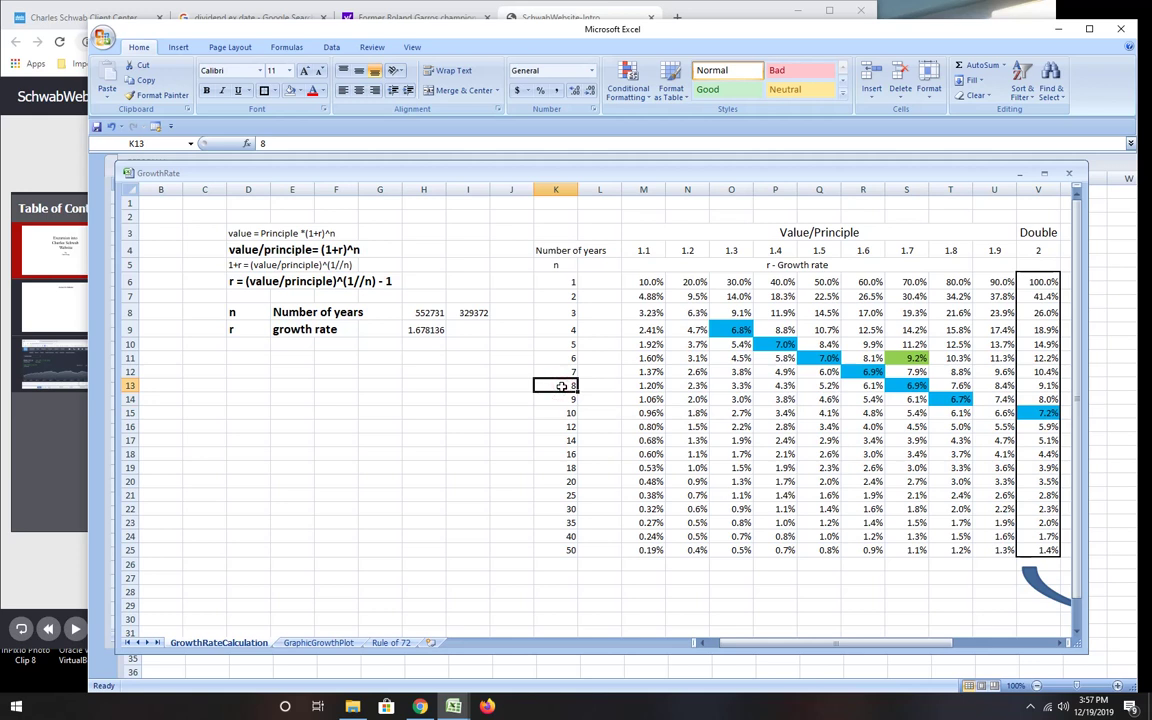
{"action": "left_click_drag", "start_coordinate": [562, 386], "coordinate": [1040, 386]}
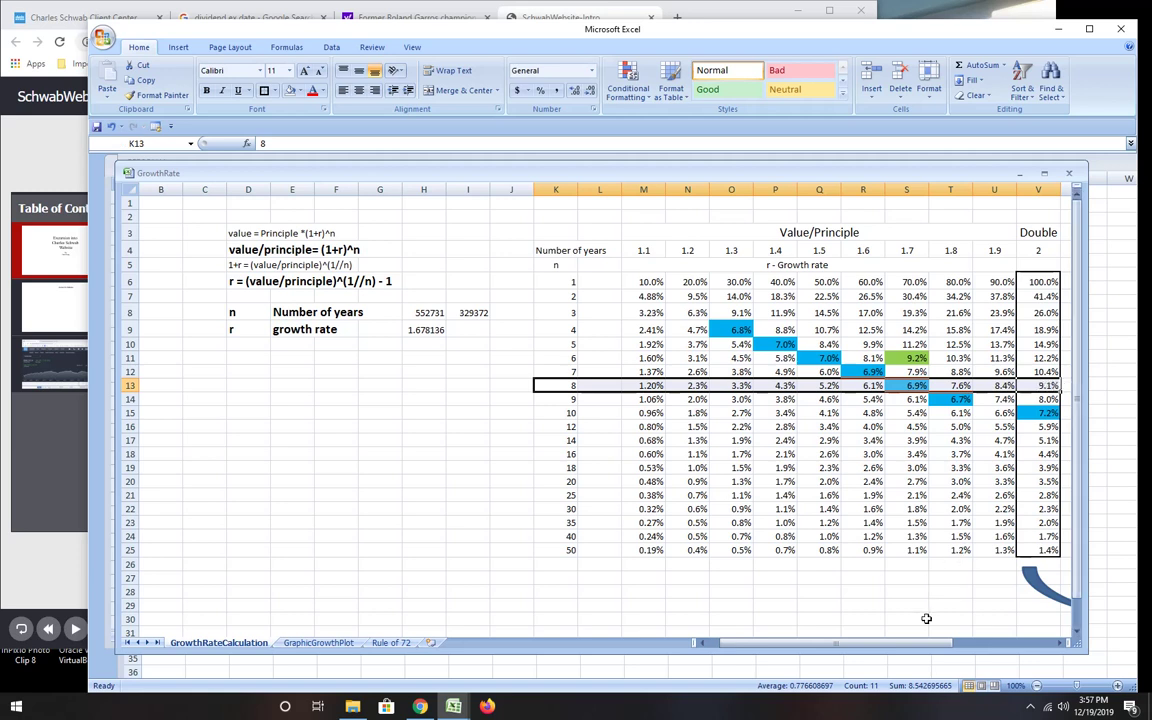
Compare the Double column's growth rates with the RuleOf72 column, checking the formula in AC6 and the rates in AC11:AC25.
{"action": "left_click_drag", "start_coordinate": [920, 646], "coordinate": [1015, 643]}
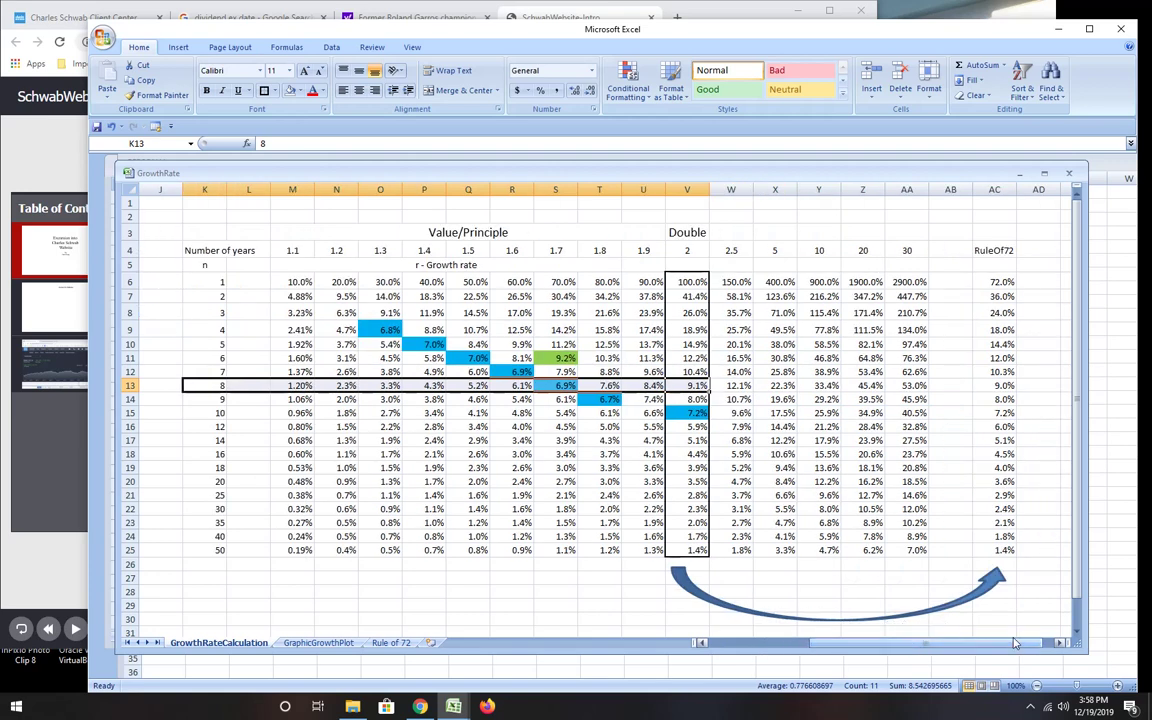
{"action": "left_click", "coordinate": [993, 283]}
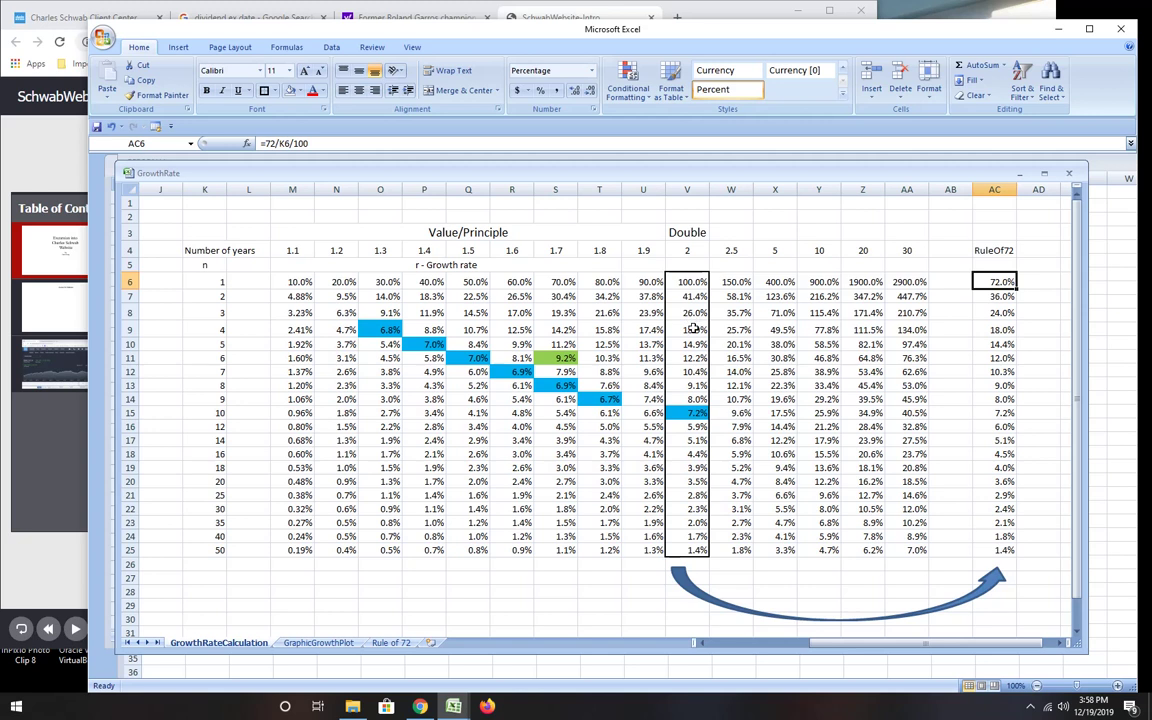
{"action": "left_click_drag", "start_coordinate": [691, 329], "coordinate": [694, 285]}
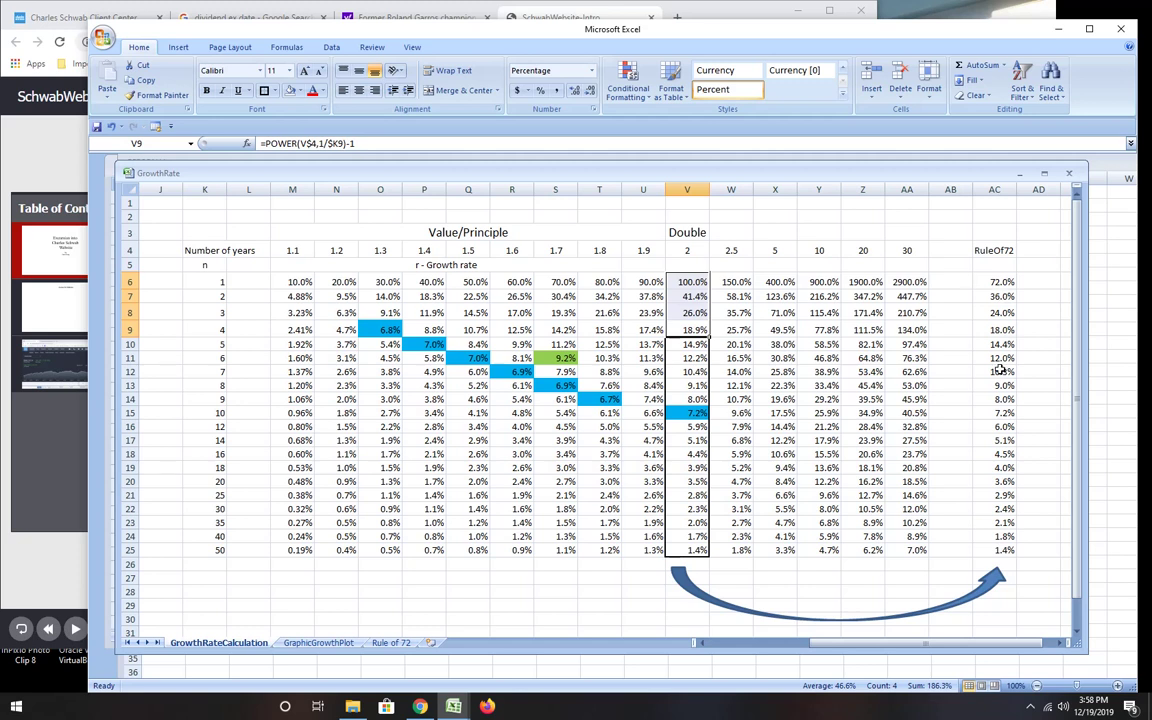
{"action": "left_click_drag", "start_coordinate": [1000, 360], "coordinate": [1010, 551]}
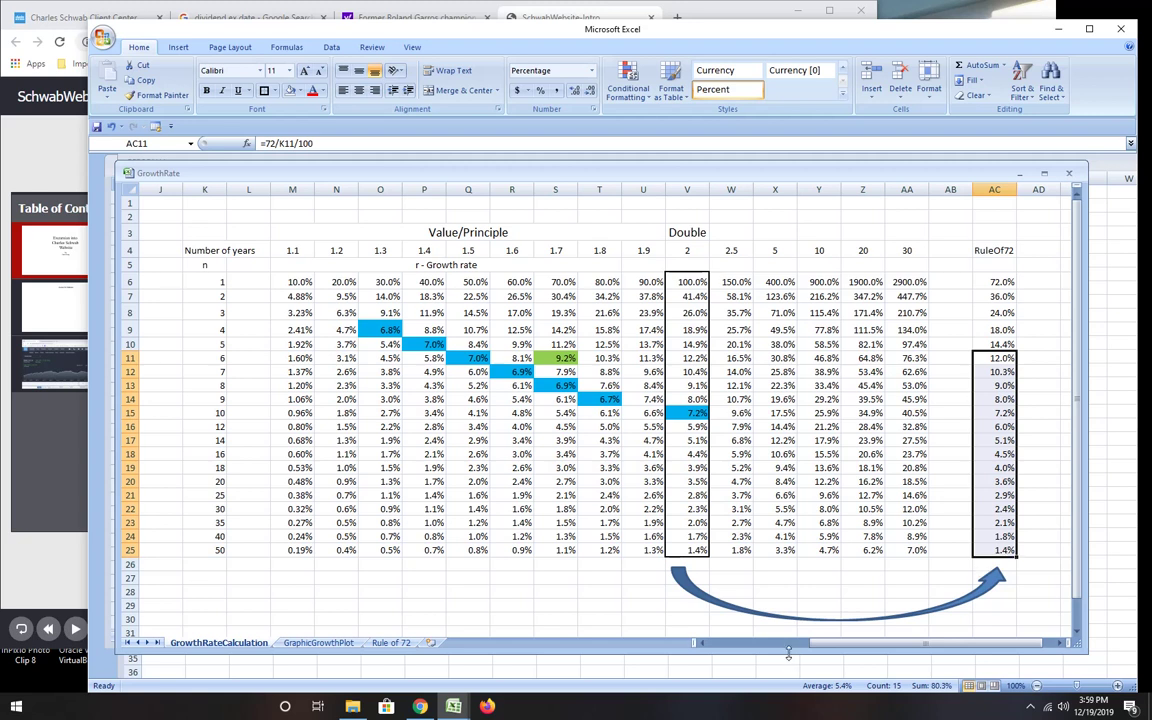
Go back to the Value/Principle heading and examine the year values 1 to 9 in K6:K14.
{"action": "left_click_drag", "start_coordinate": [828, 644], "coordinate": [720, 648]}
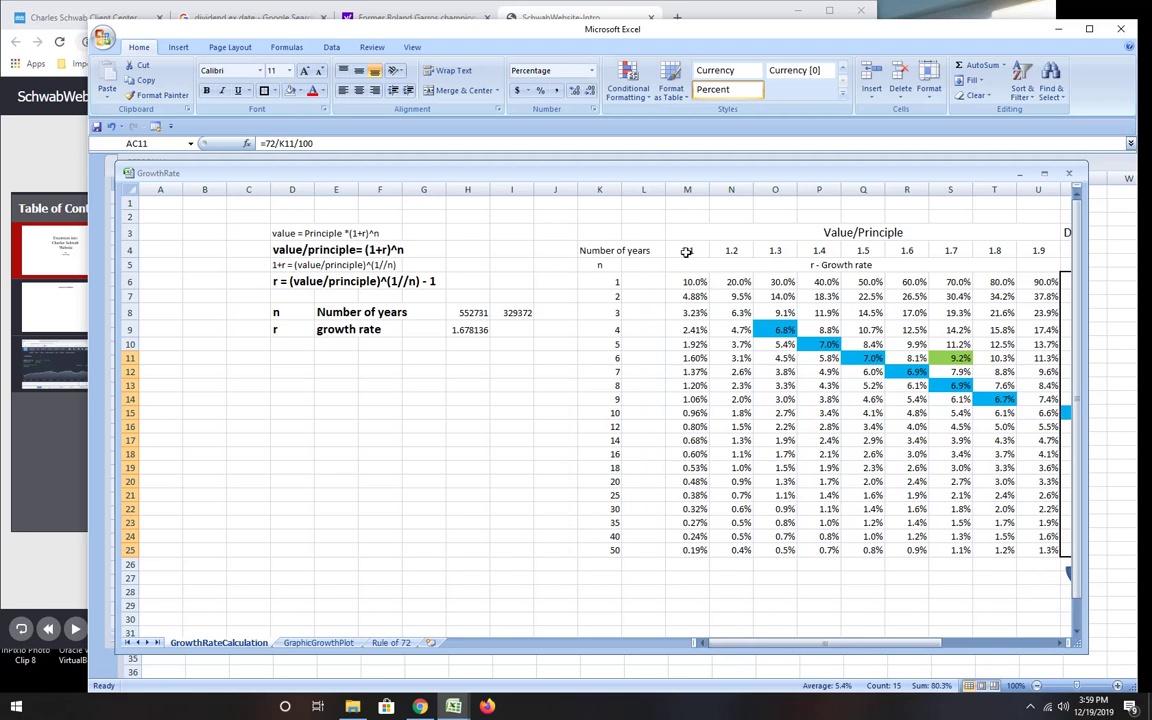
{"action": "left_click", "coordinate": [895, 230]}
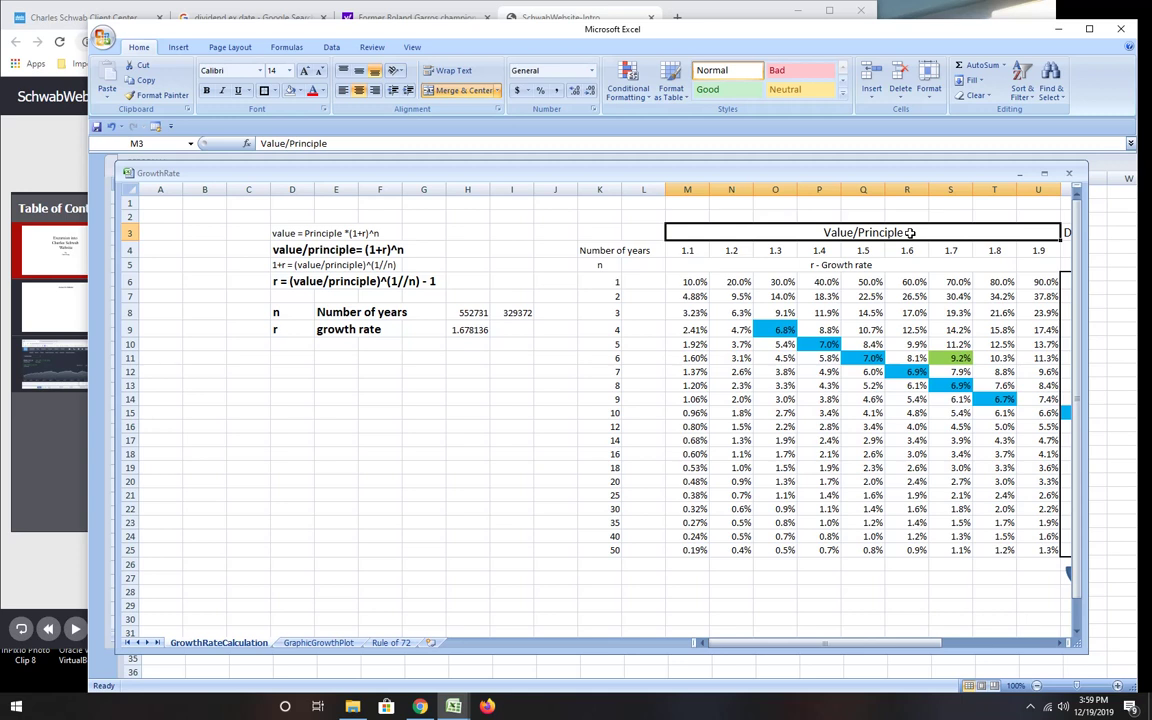
{"action": "left_click", "coordinate": [601, 280]}
{"action": "left_click_drag", "start_coordinate": [601, 280], "coordinate": [607, 397]}
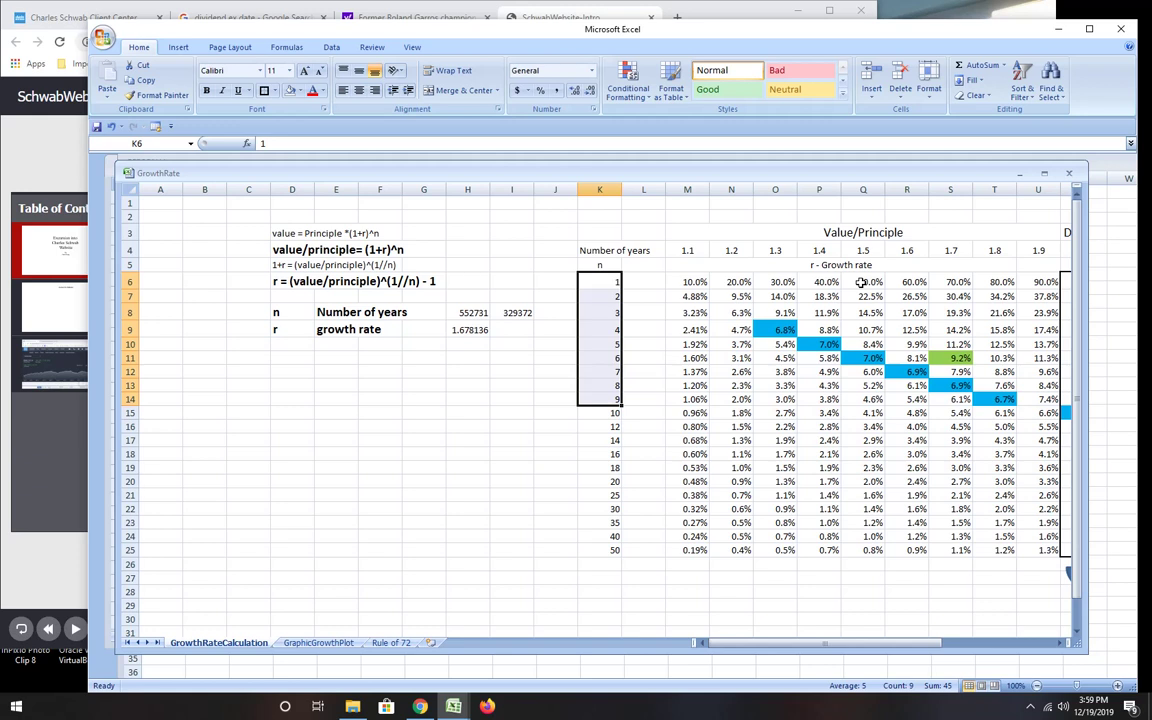
Examine the 1.5 ratio column and the 30-year entry, and select the growth table from K4 through column Z, row 25.
{"action": "left_click", "coordinate": [863, 189]}
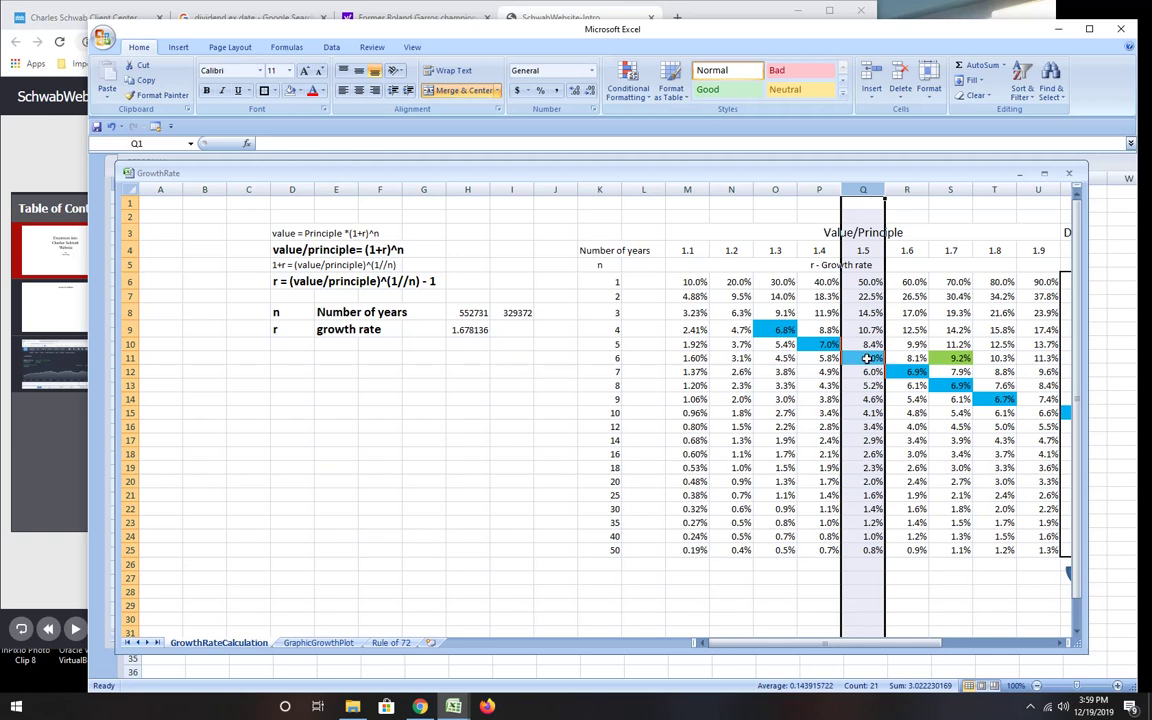
{"action": "left_click", "coordinate": [606, 511]}
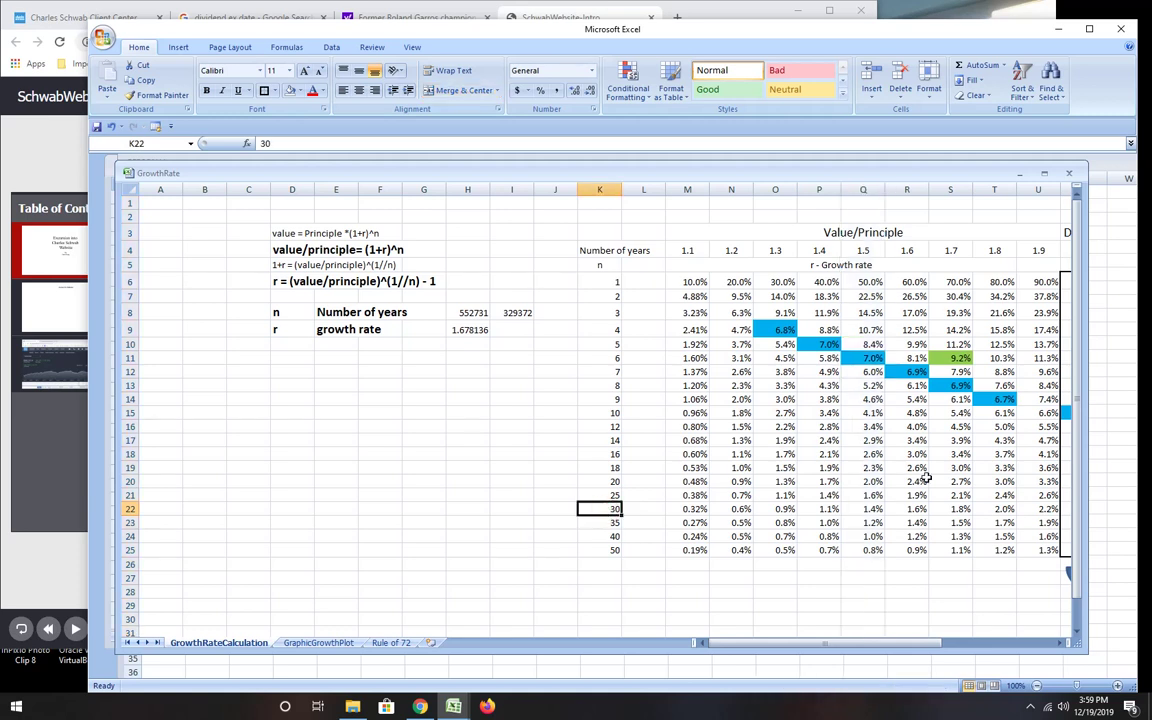
{"action": "left_click", "coordinate": [863, 189]}
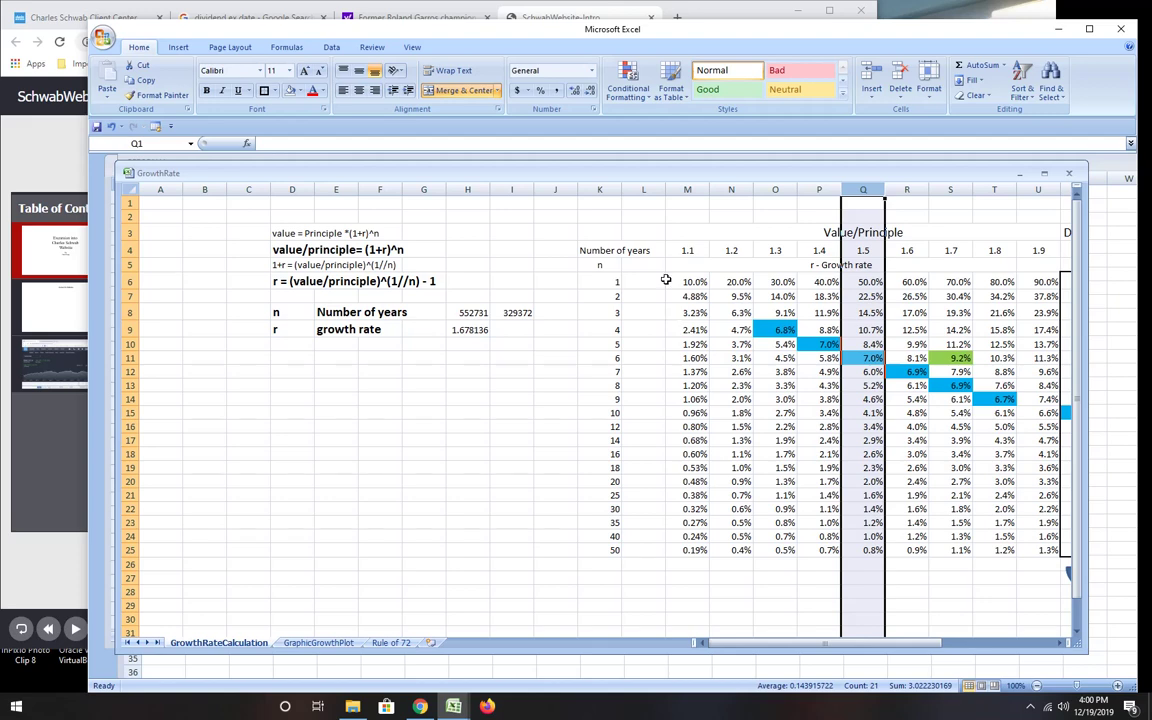
{"action": "left_click_drag", "start_coordinate": [598, 251], "coordinate": [1025, 550]}
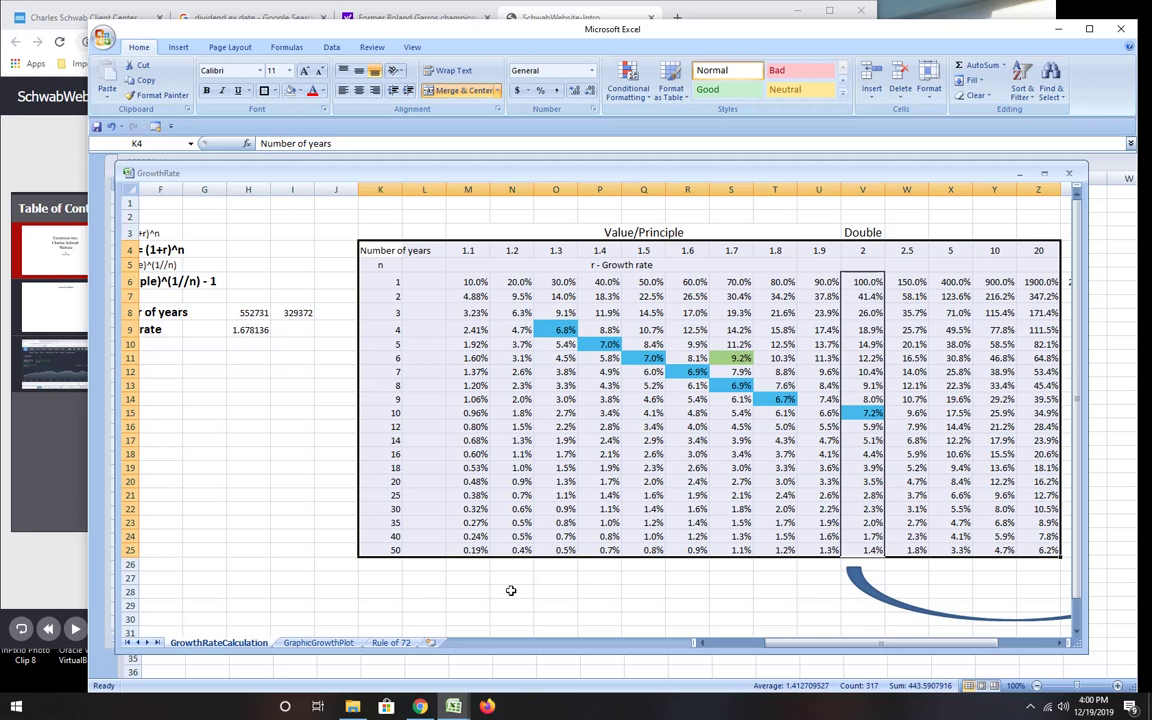
Review the 2010–2017 years and IBM figures on the GraphicGrowthPlot sheet, and return to the GrowthRateCalculation sheet.
{"action": "left_click", "coordinate": [319, 643]}
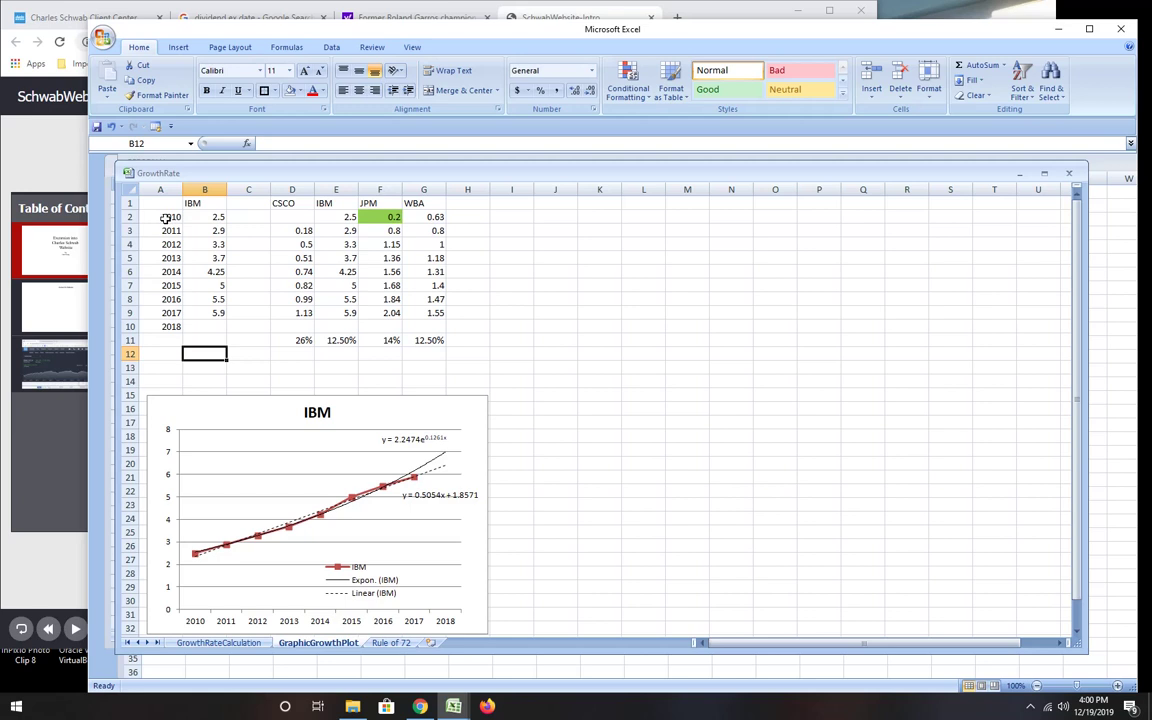
{"action": "left_click_drag", "start_coordinate": [170, 217], "coordinate": [160, 290]}
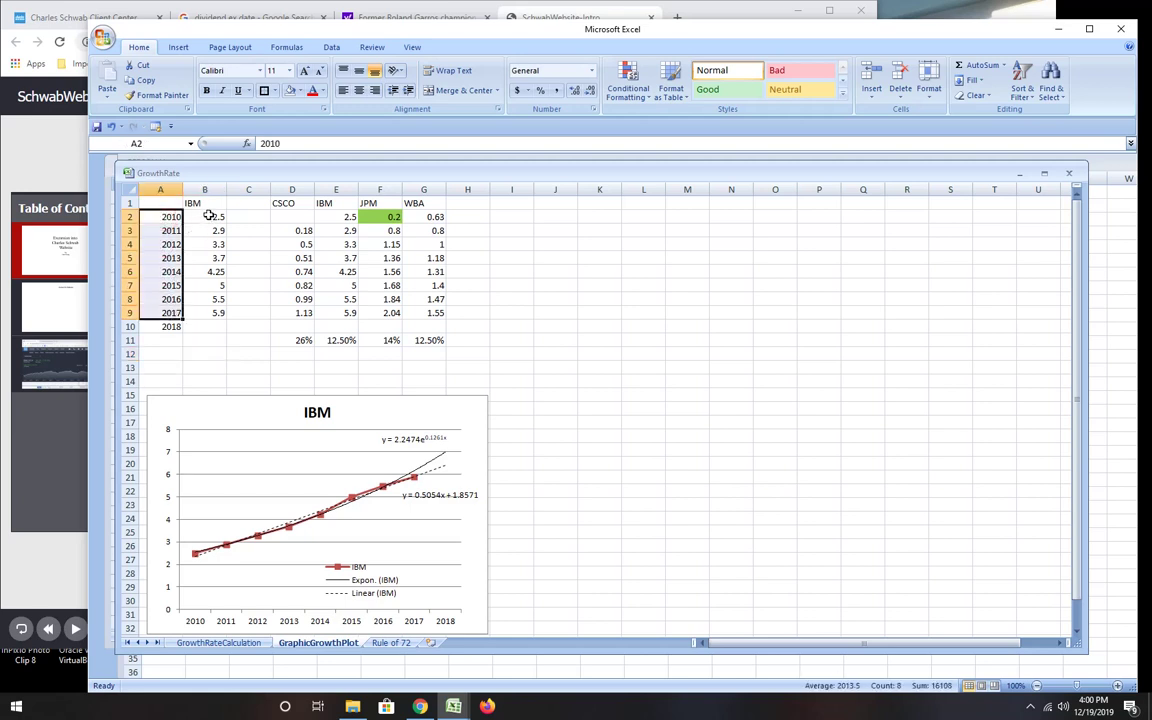
{"action": "left_click_drag", "start_coordinate": [208, 215], "coordinate": [218, 312]}
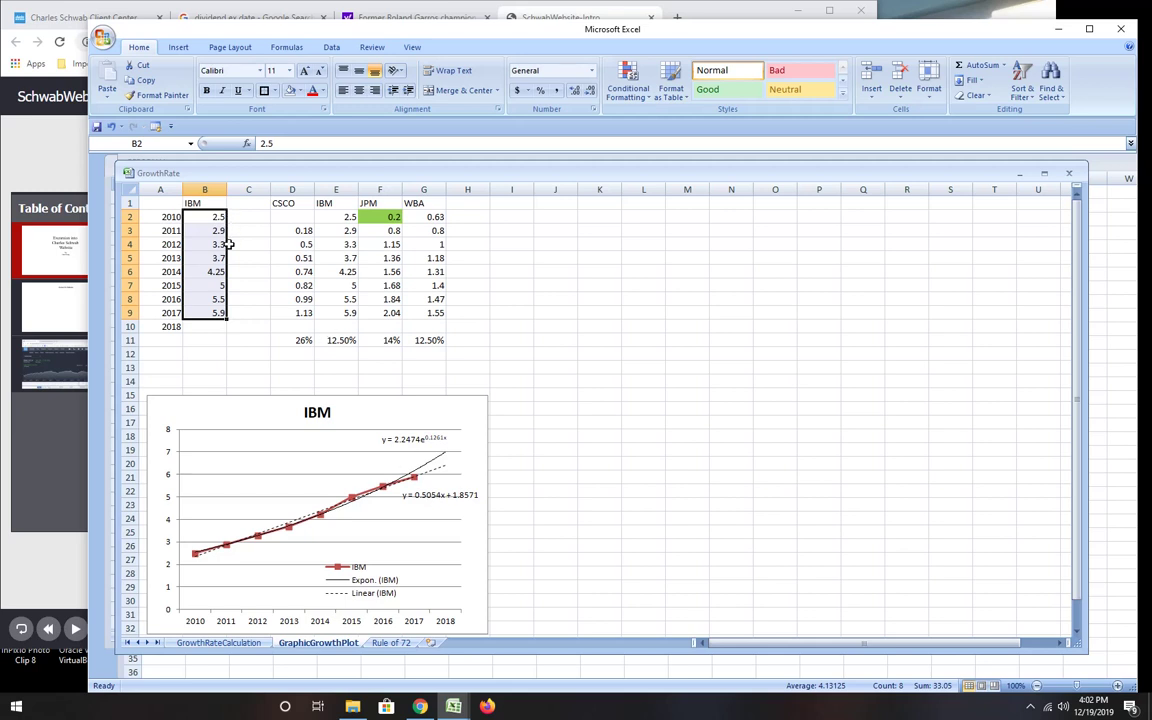
{"action": "left_click_drag", "start_coordinate": [217, 235], "coordinate": [208, 312]}
{"action": "left_click", "coordinate": [217, 215]}
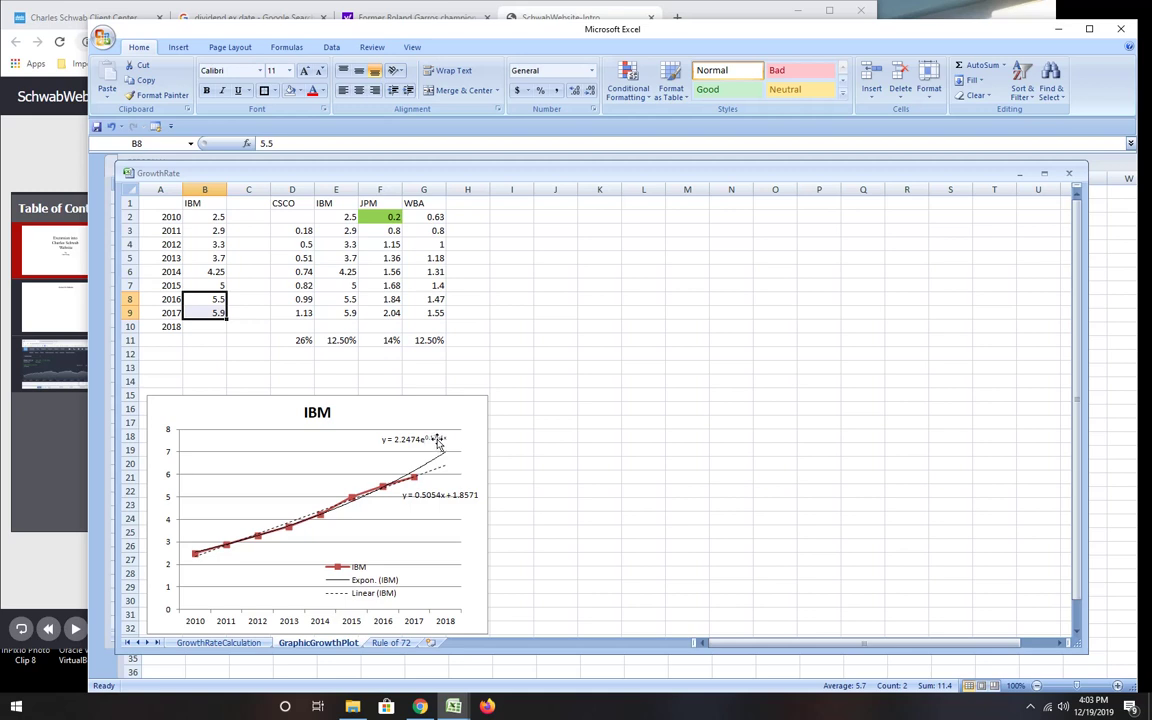
{"action": "left_click", "coordinate": [236, 644]}
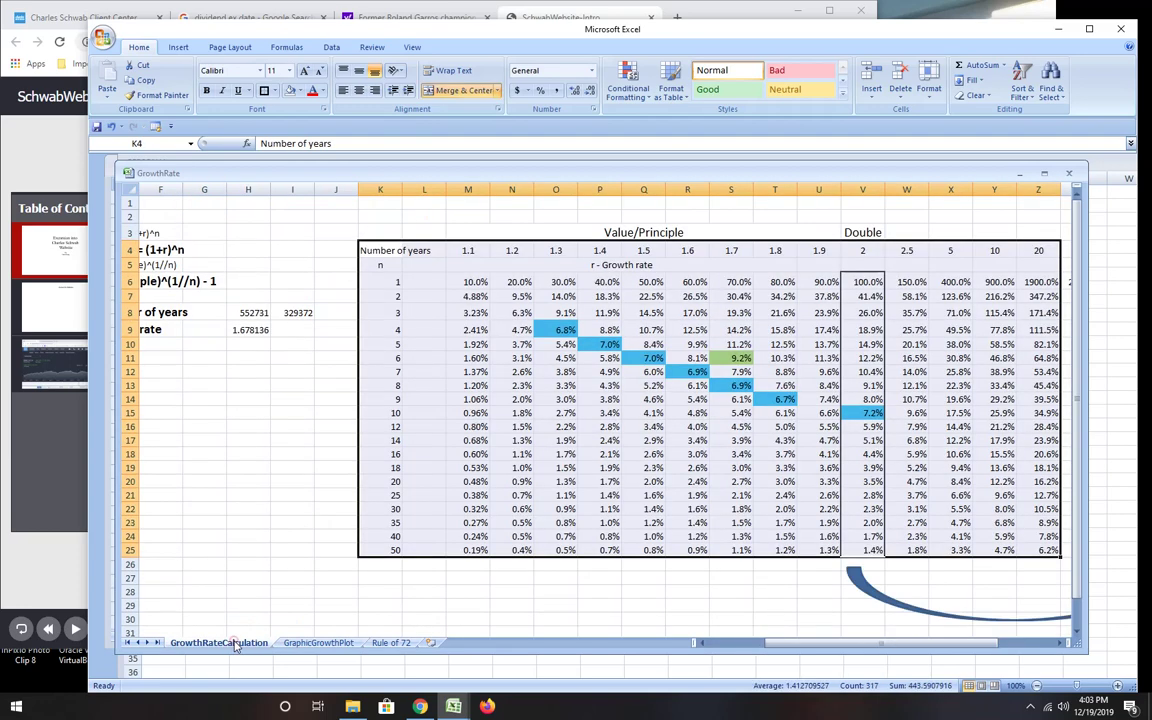